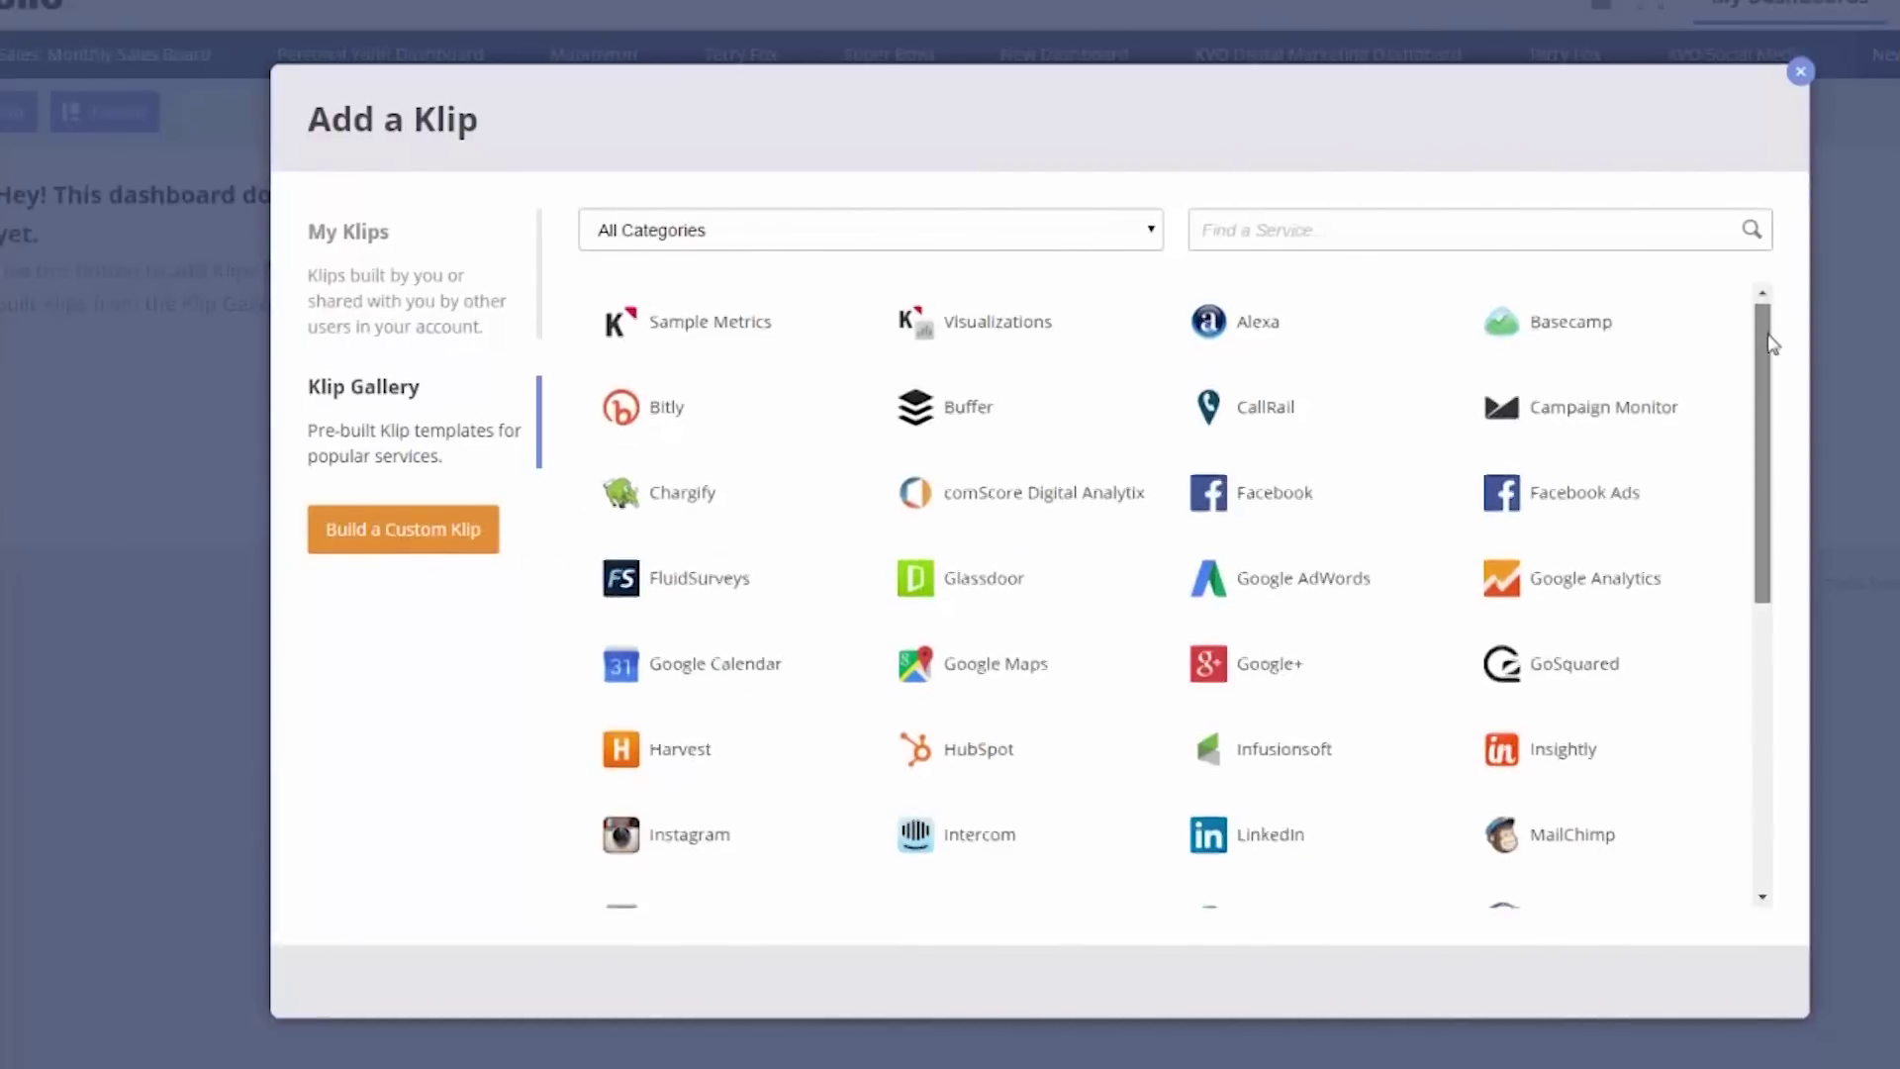
Scroll the Klip Gallery's service list (Sample Metrics, Facebook, Google Analytics) for a new Klip
left_click_drag(1769, 341, 1770, 442)
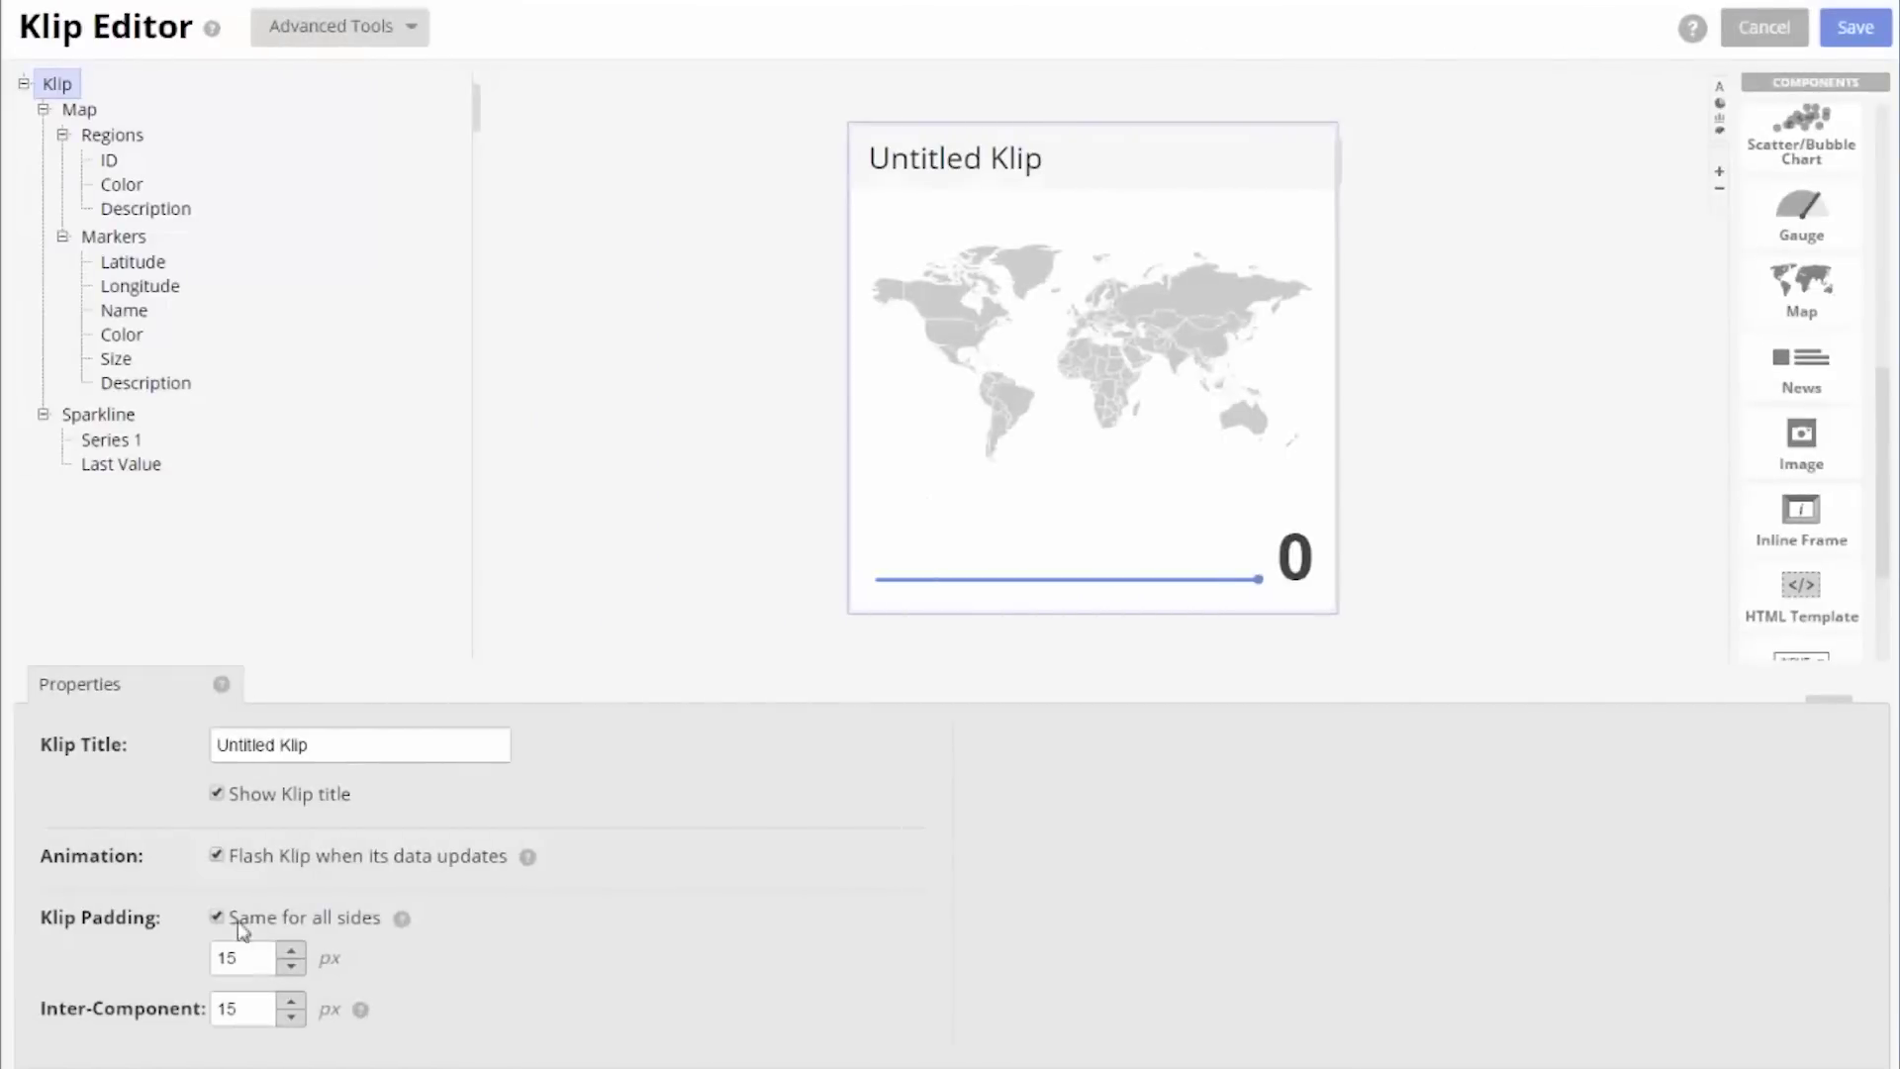
Scroll through the Klip Editor's Components panel
left_click_drag(1885, 406, 1895, 348)
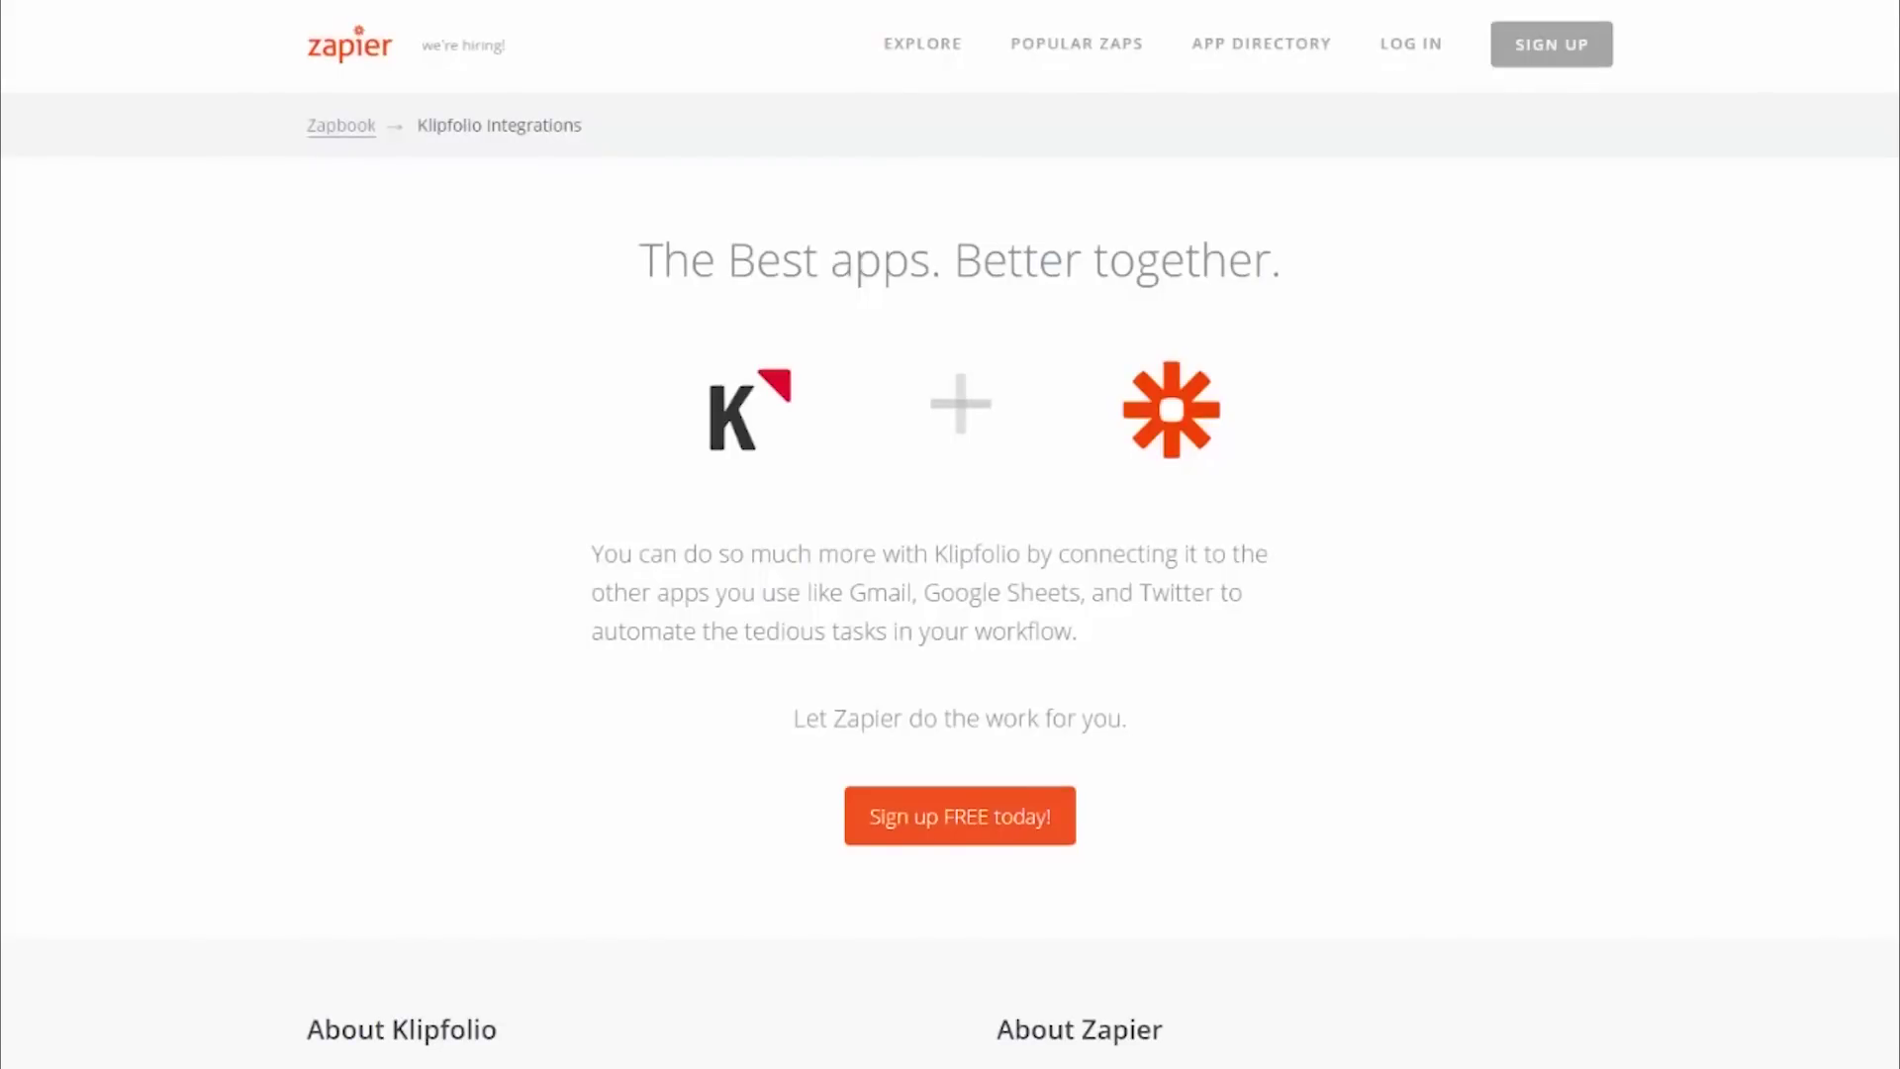
Scroll to Start With a Popular Zap and page to the next set of Klipfolio Zaps
scroll(950, 535, "down", 4)
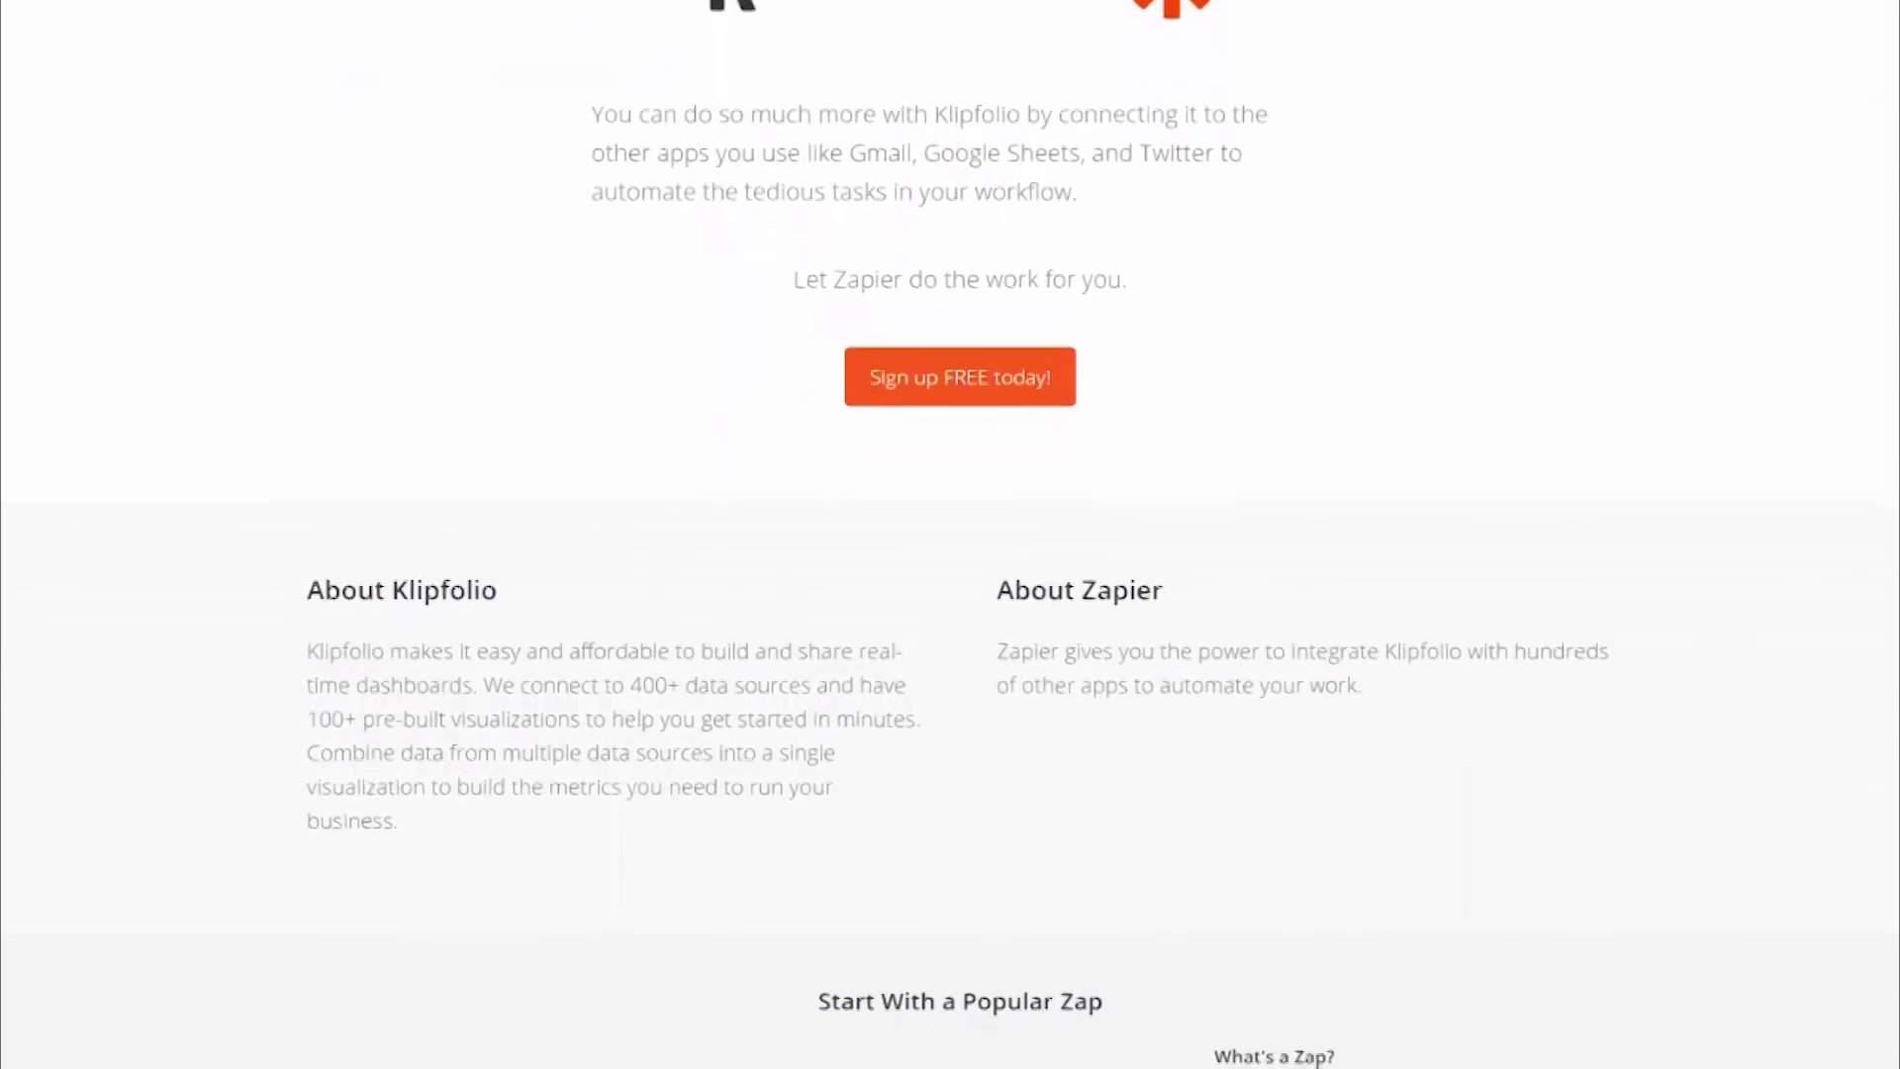
scroll(950, 534, "down", 5)
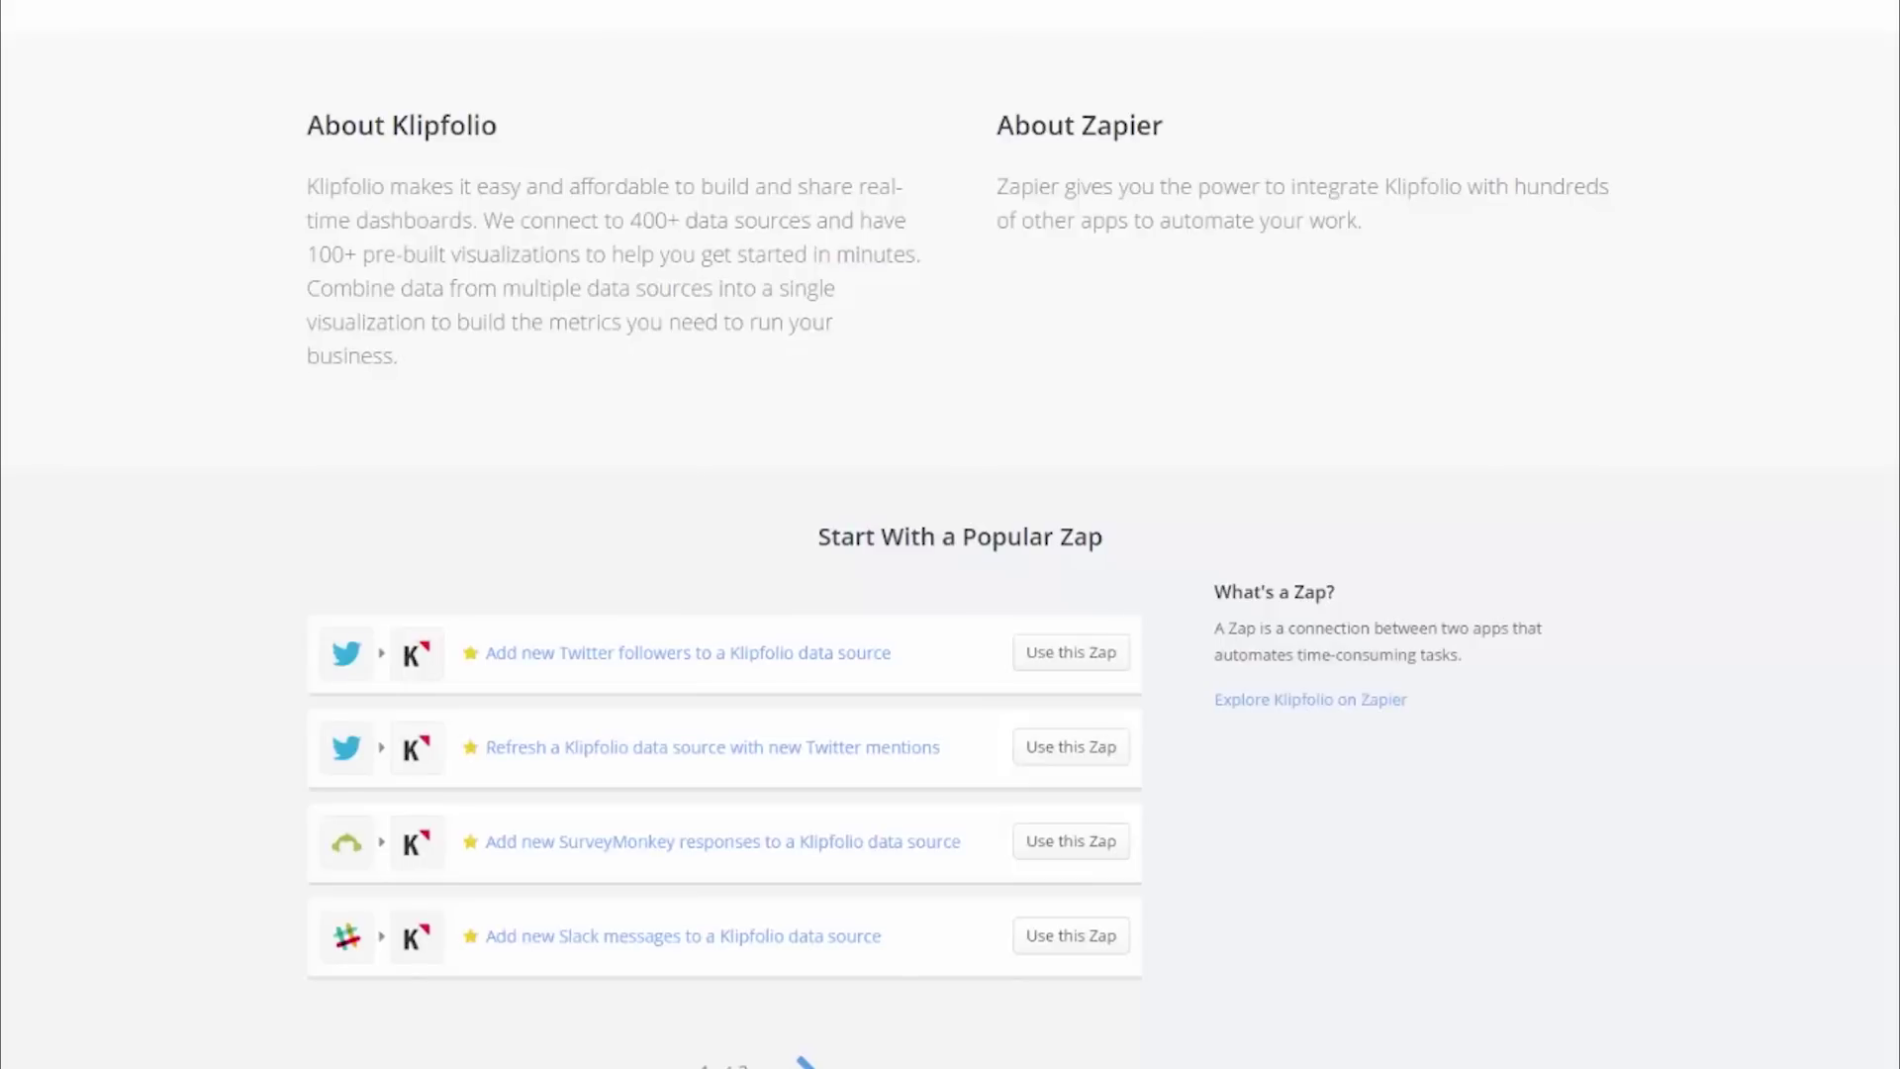
left_click(804, 1063)
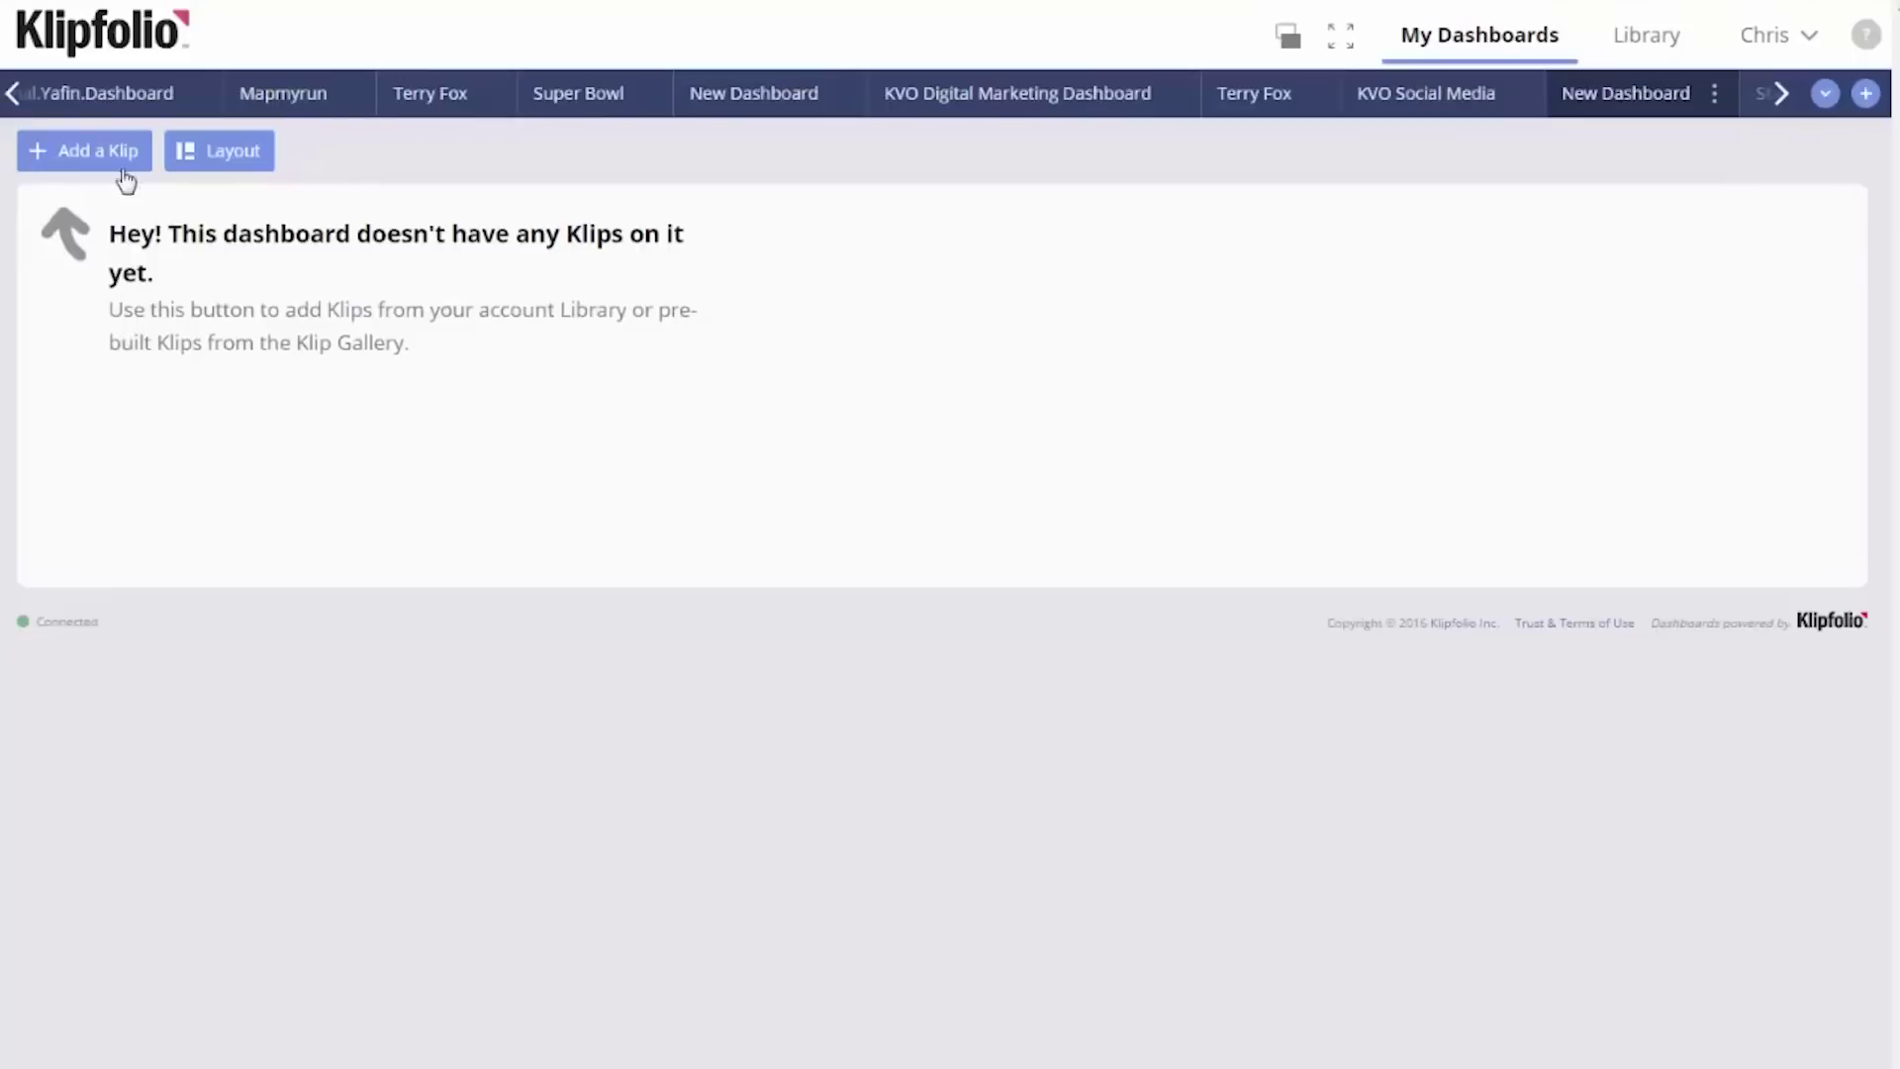
From the Klip Gallery's Zapier category, add the Twitter Latest Mention Klip to the New Dashboard
left_click(20, 155)
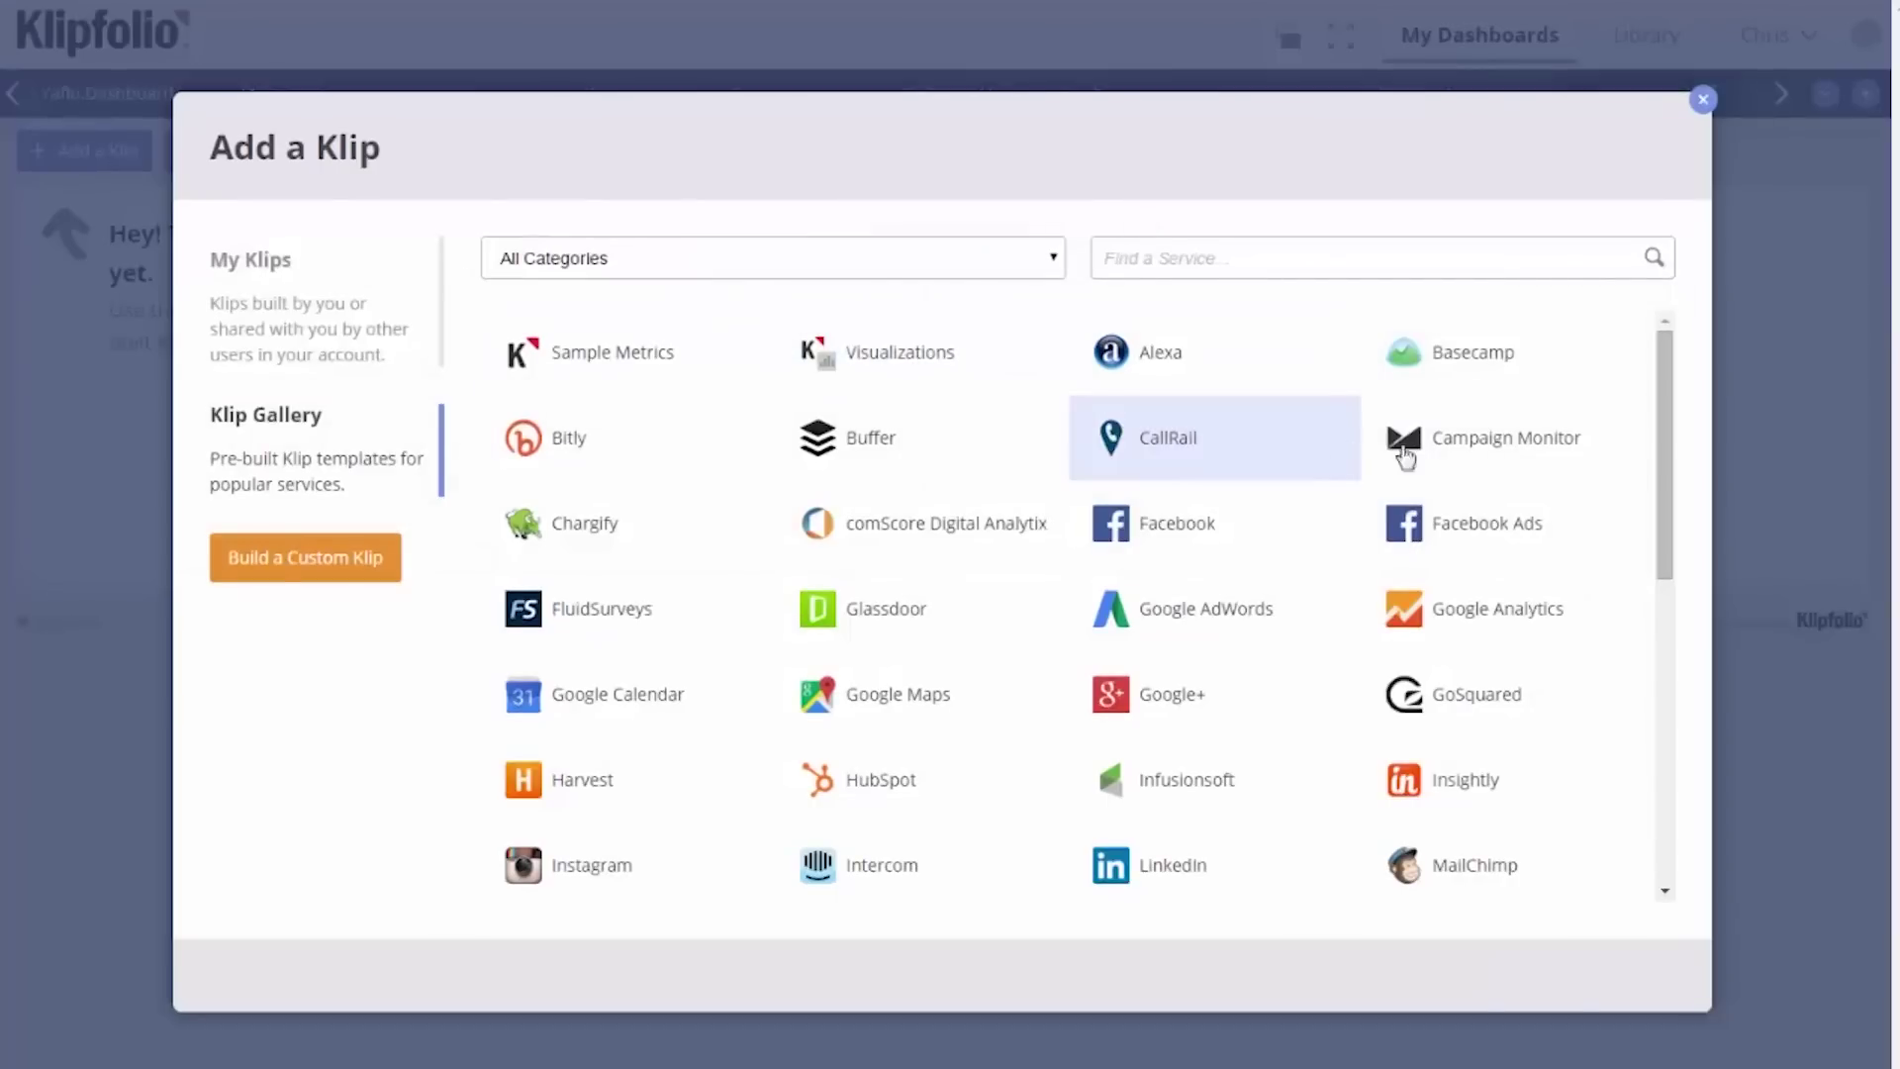
scroll(1662, 524, "down", 1)
left_click_drag(1663, 524, 1662, 813)
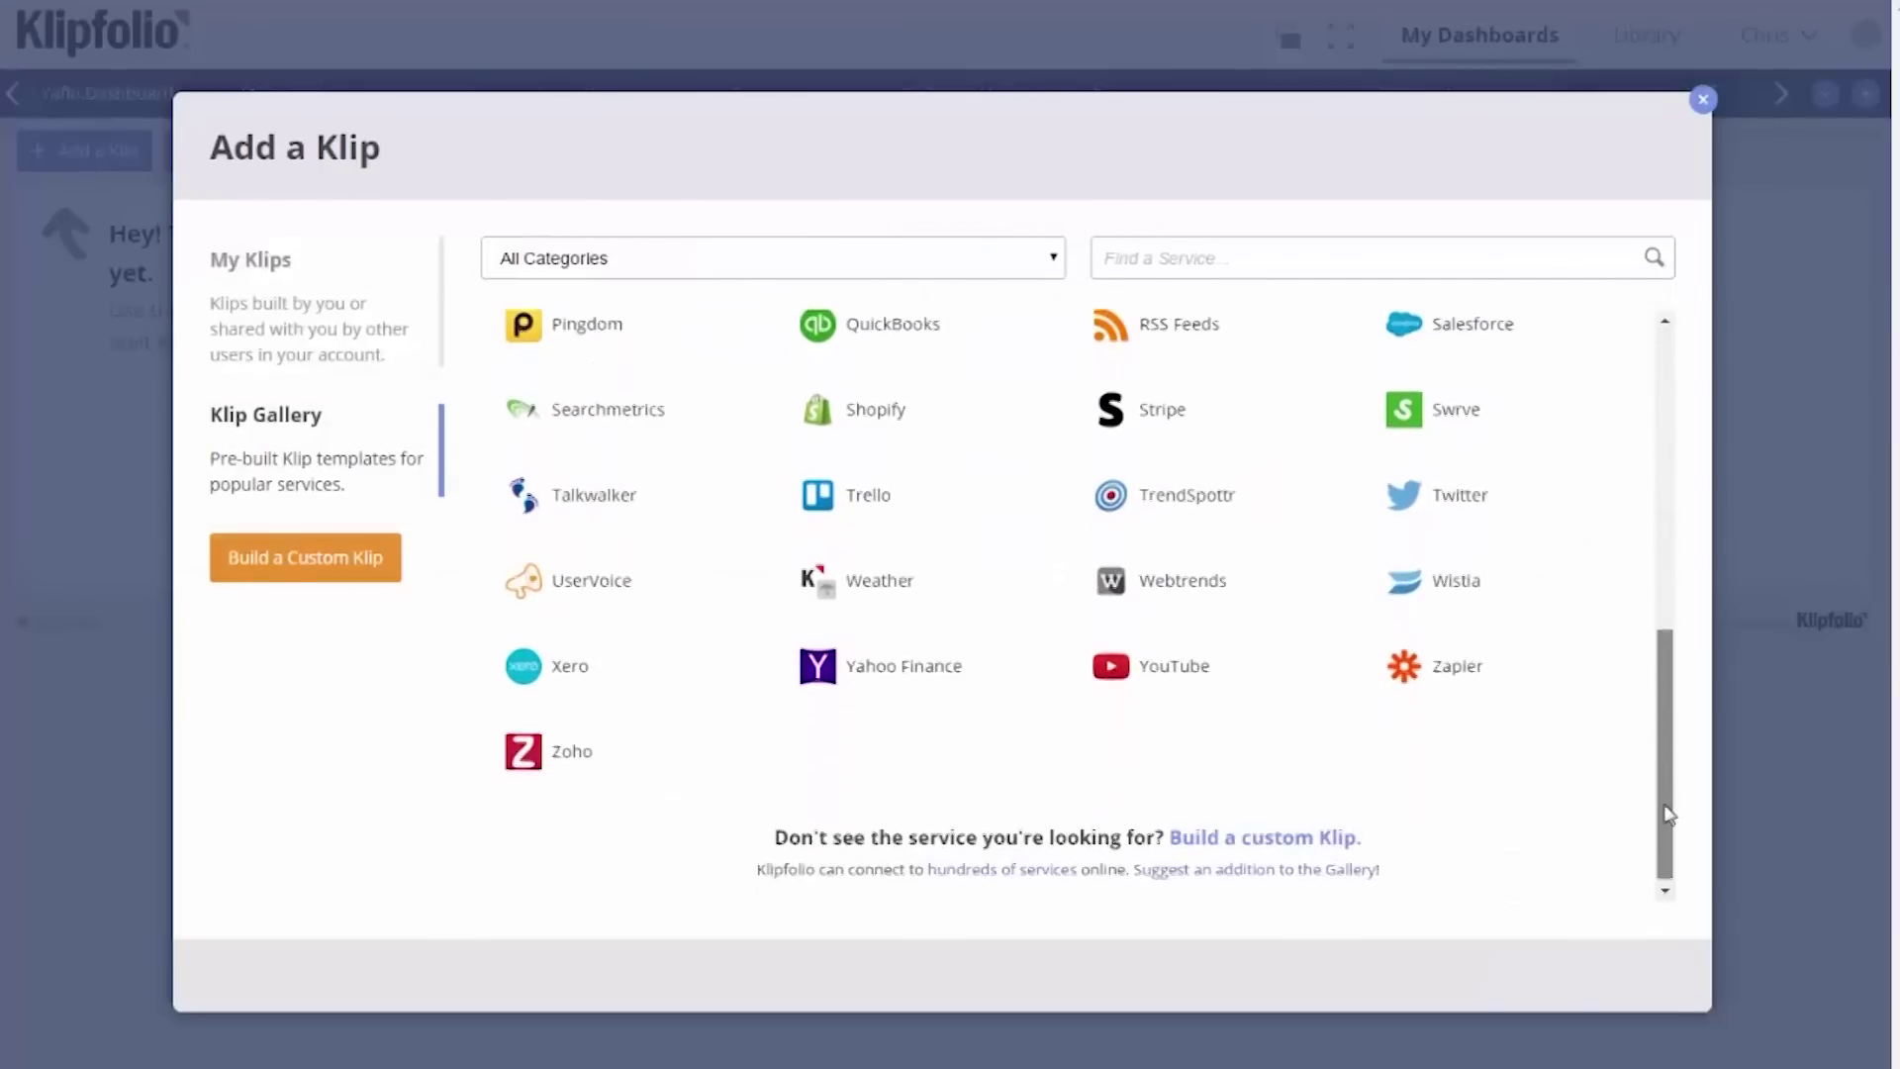
left_click(1480, 683)
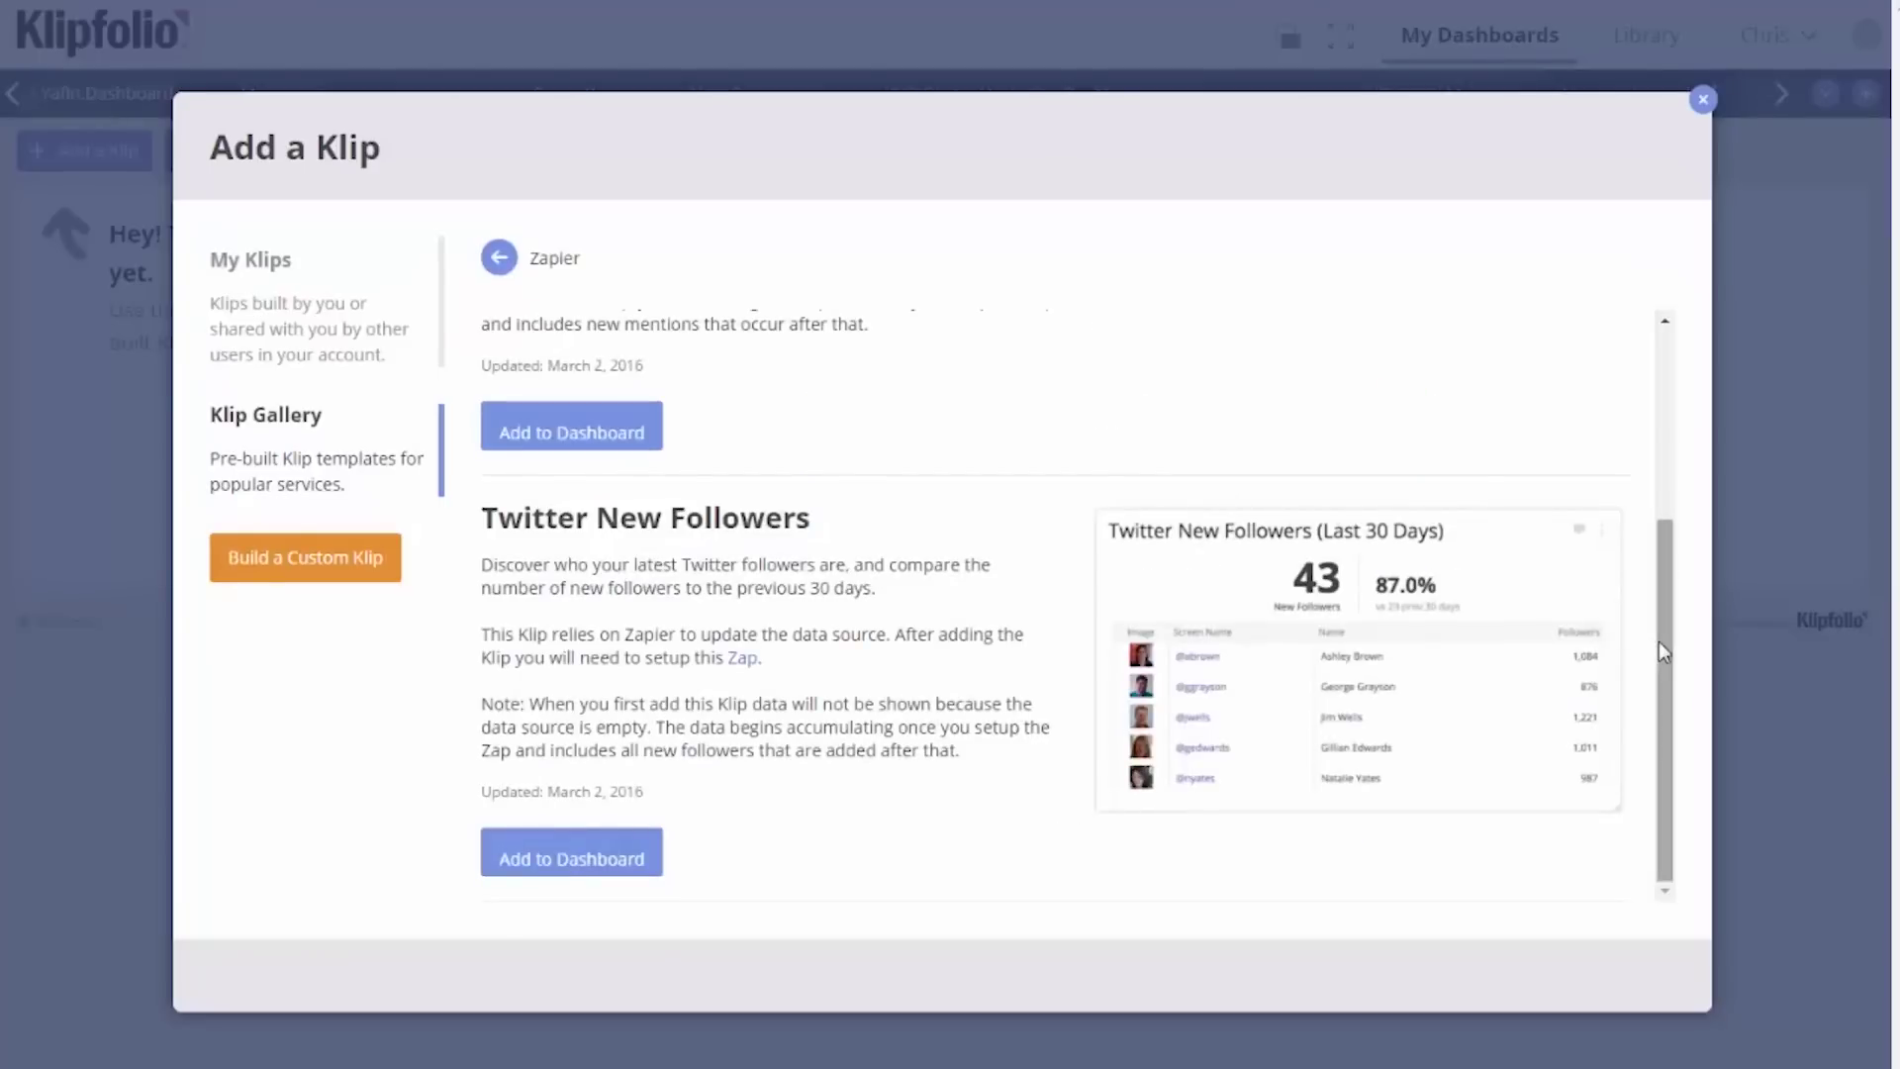
left_click_drag(1665, 647, 1674, 428)
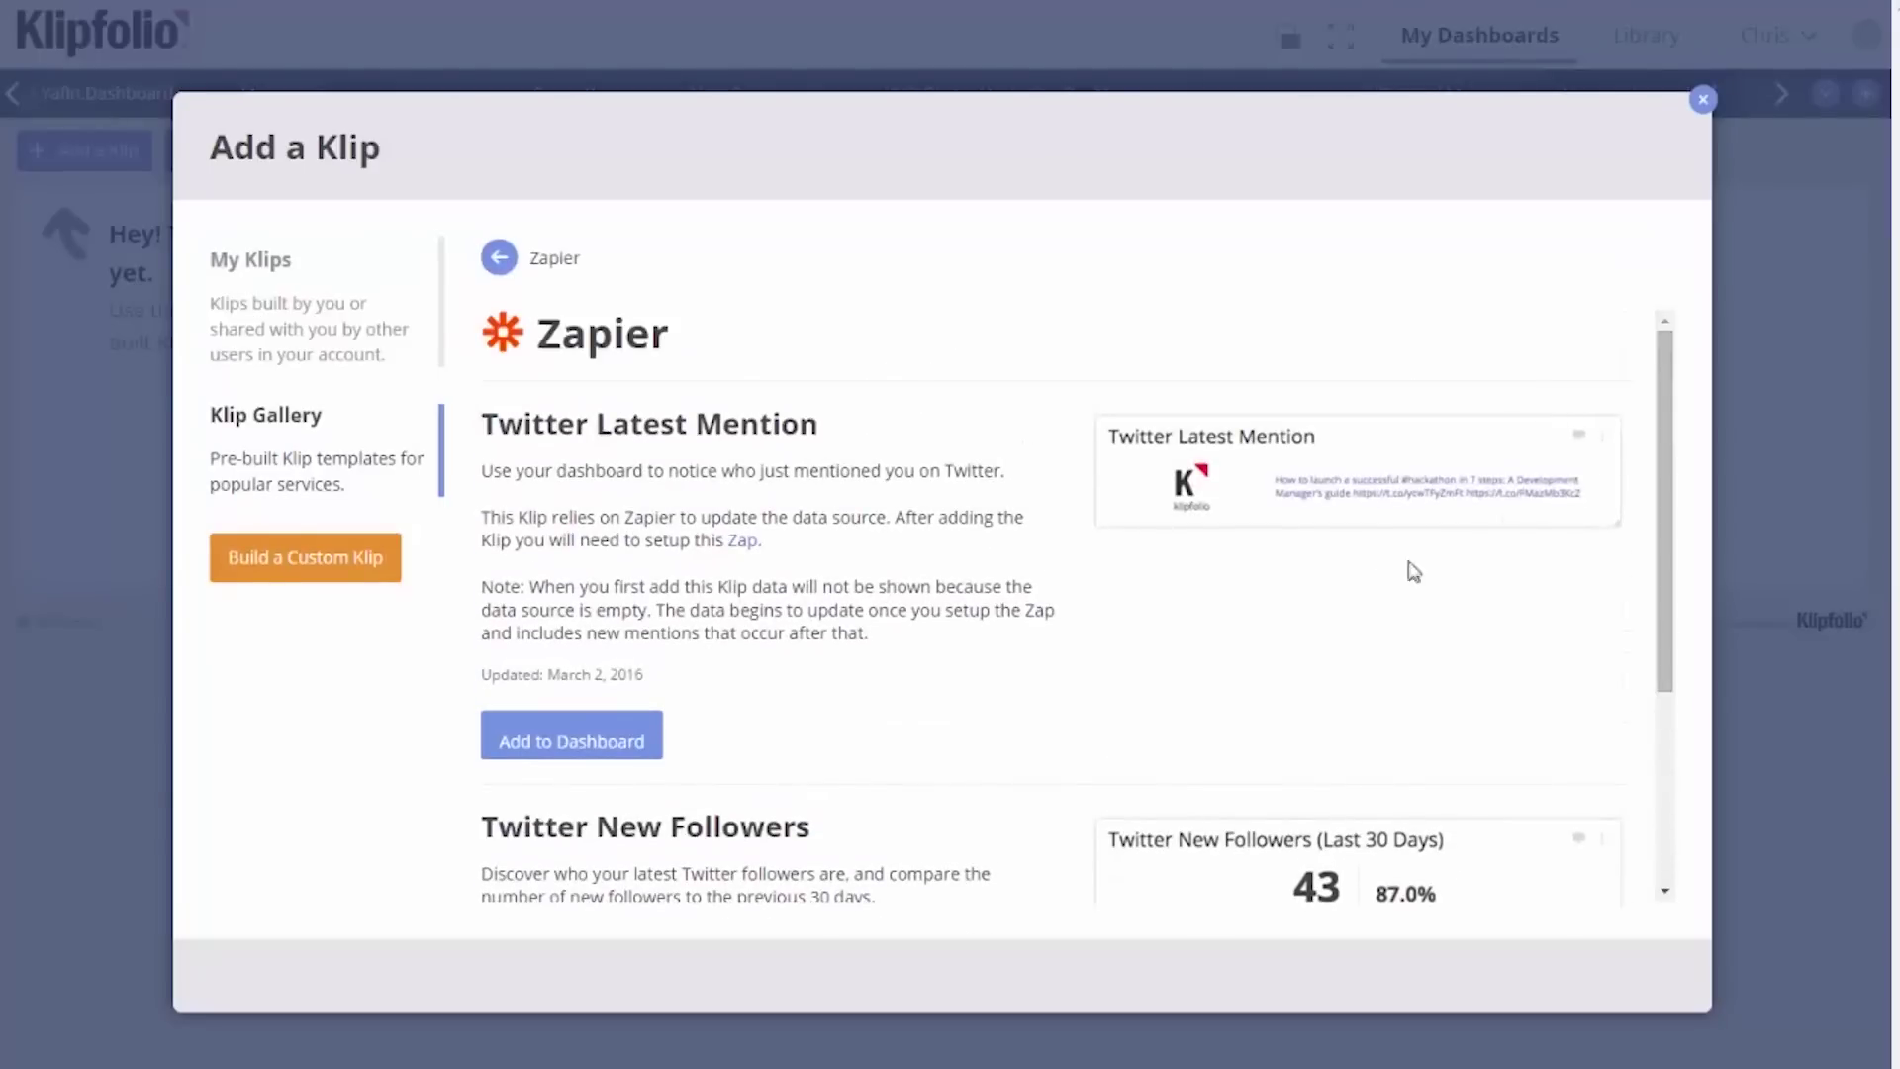
left_click(632, 749)
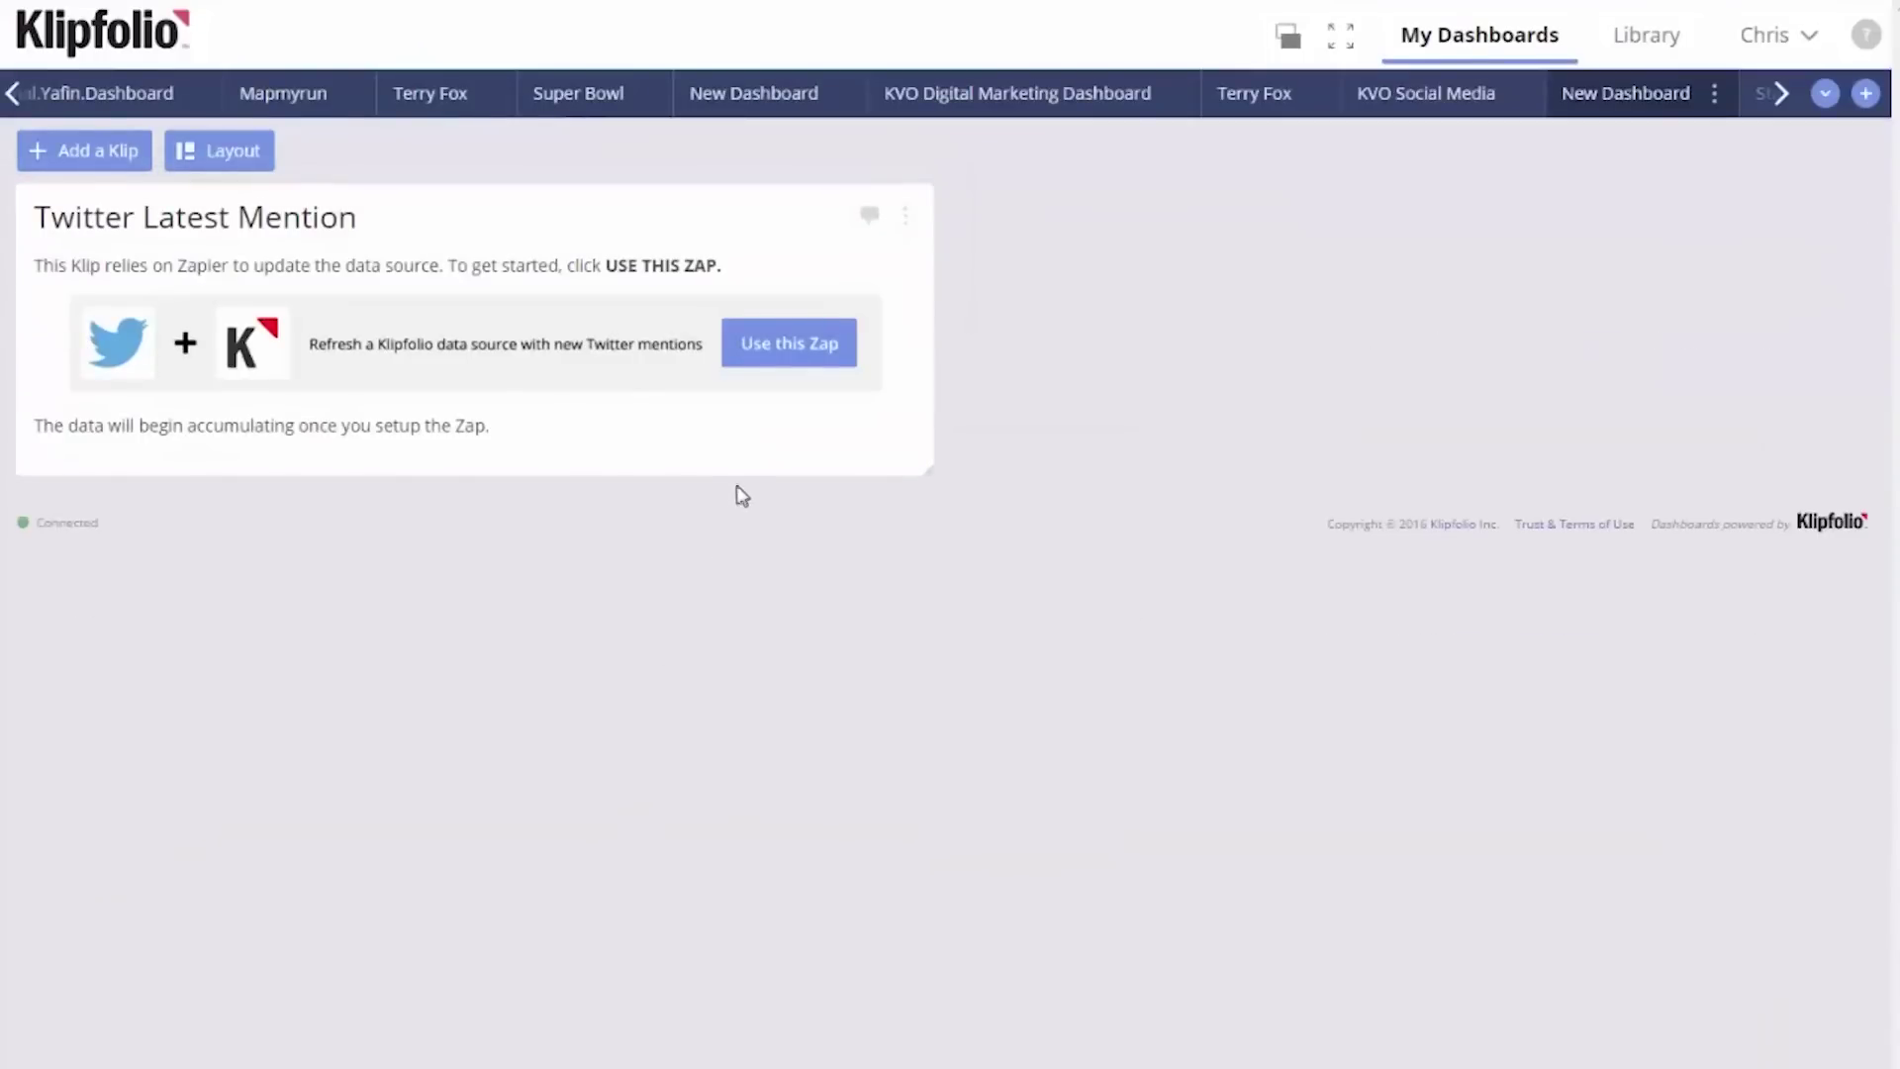
Start building the Twitter-mentions-to-Klipfolio Zap and agree to connect a Twitter account
left_click(778, 359)
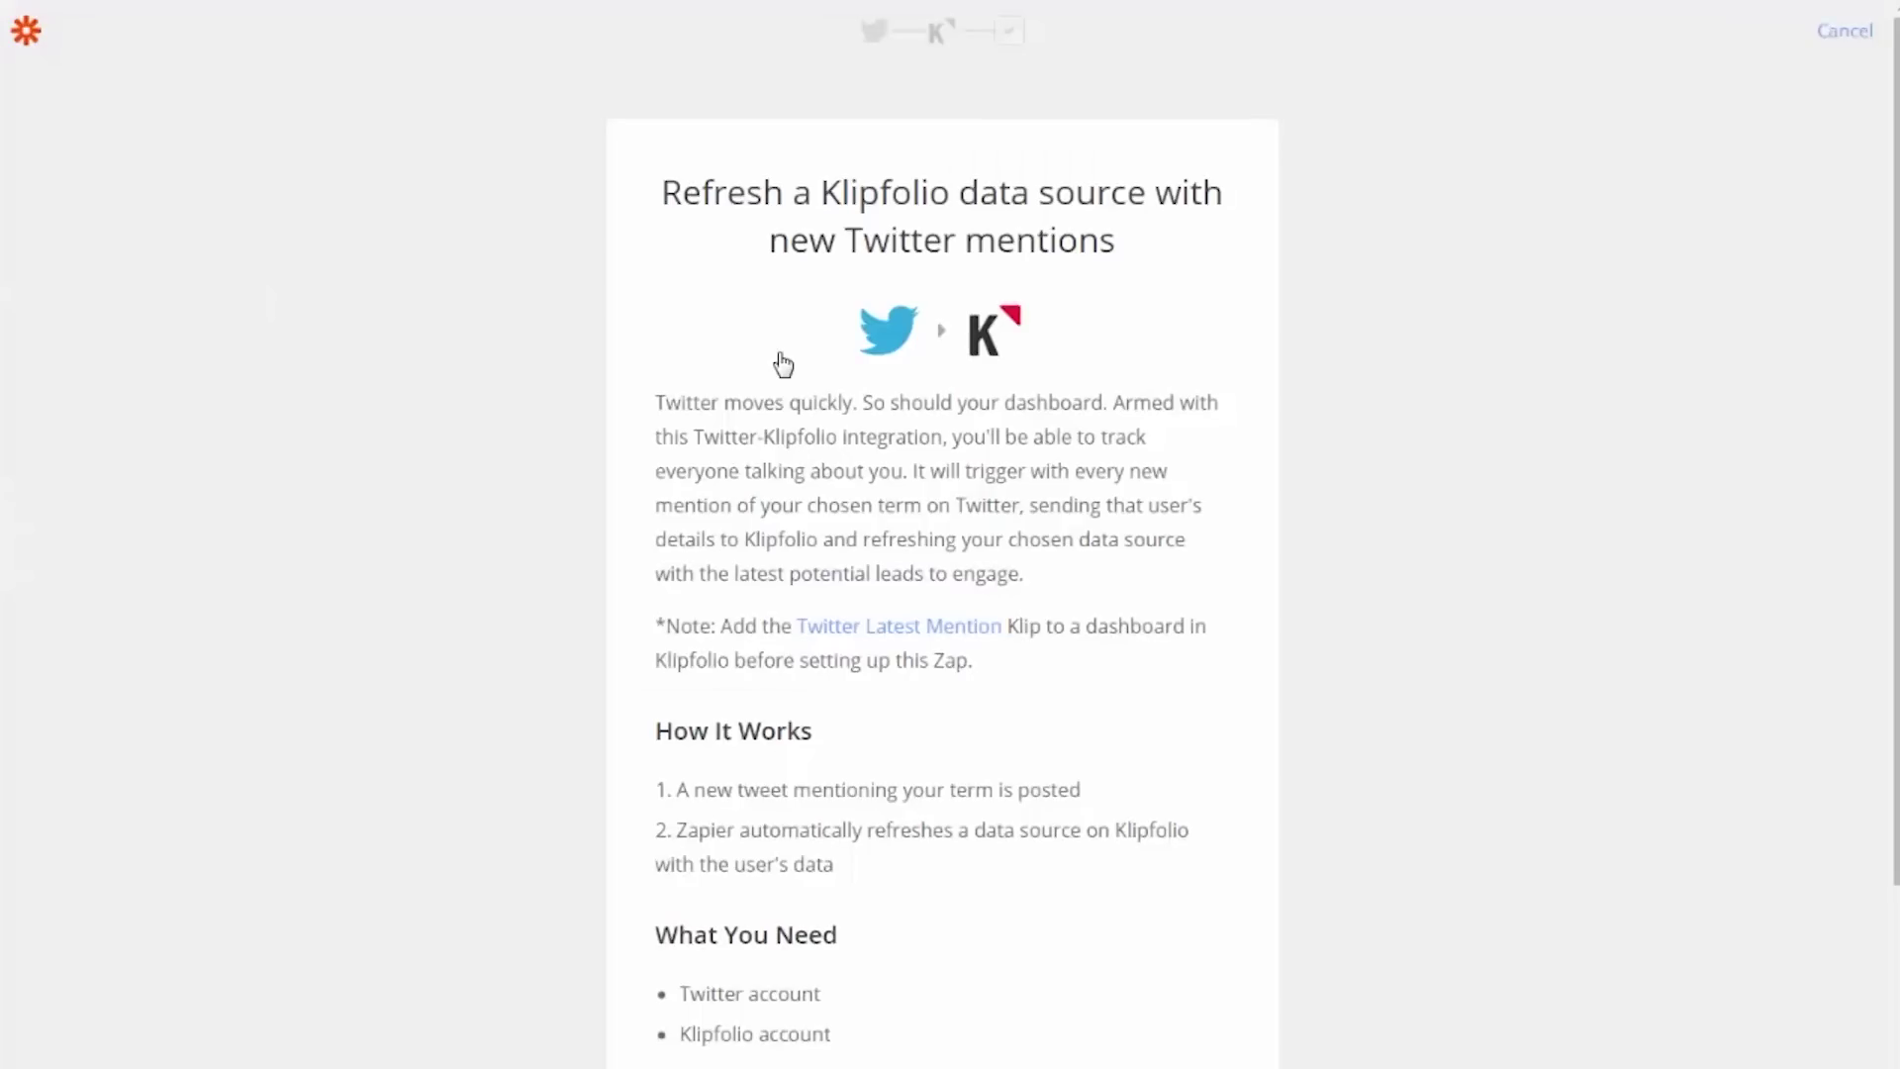
scroll(786, 395, "down", 2)
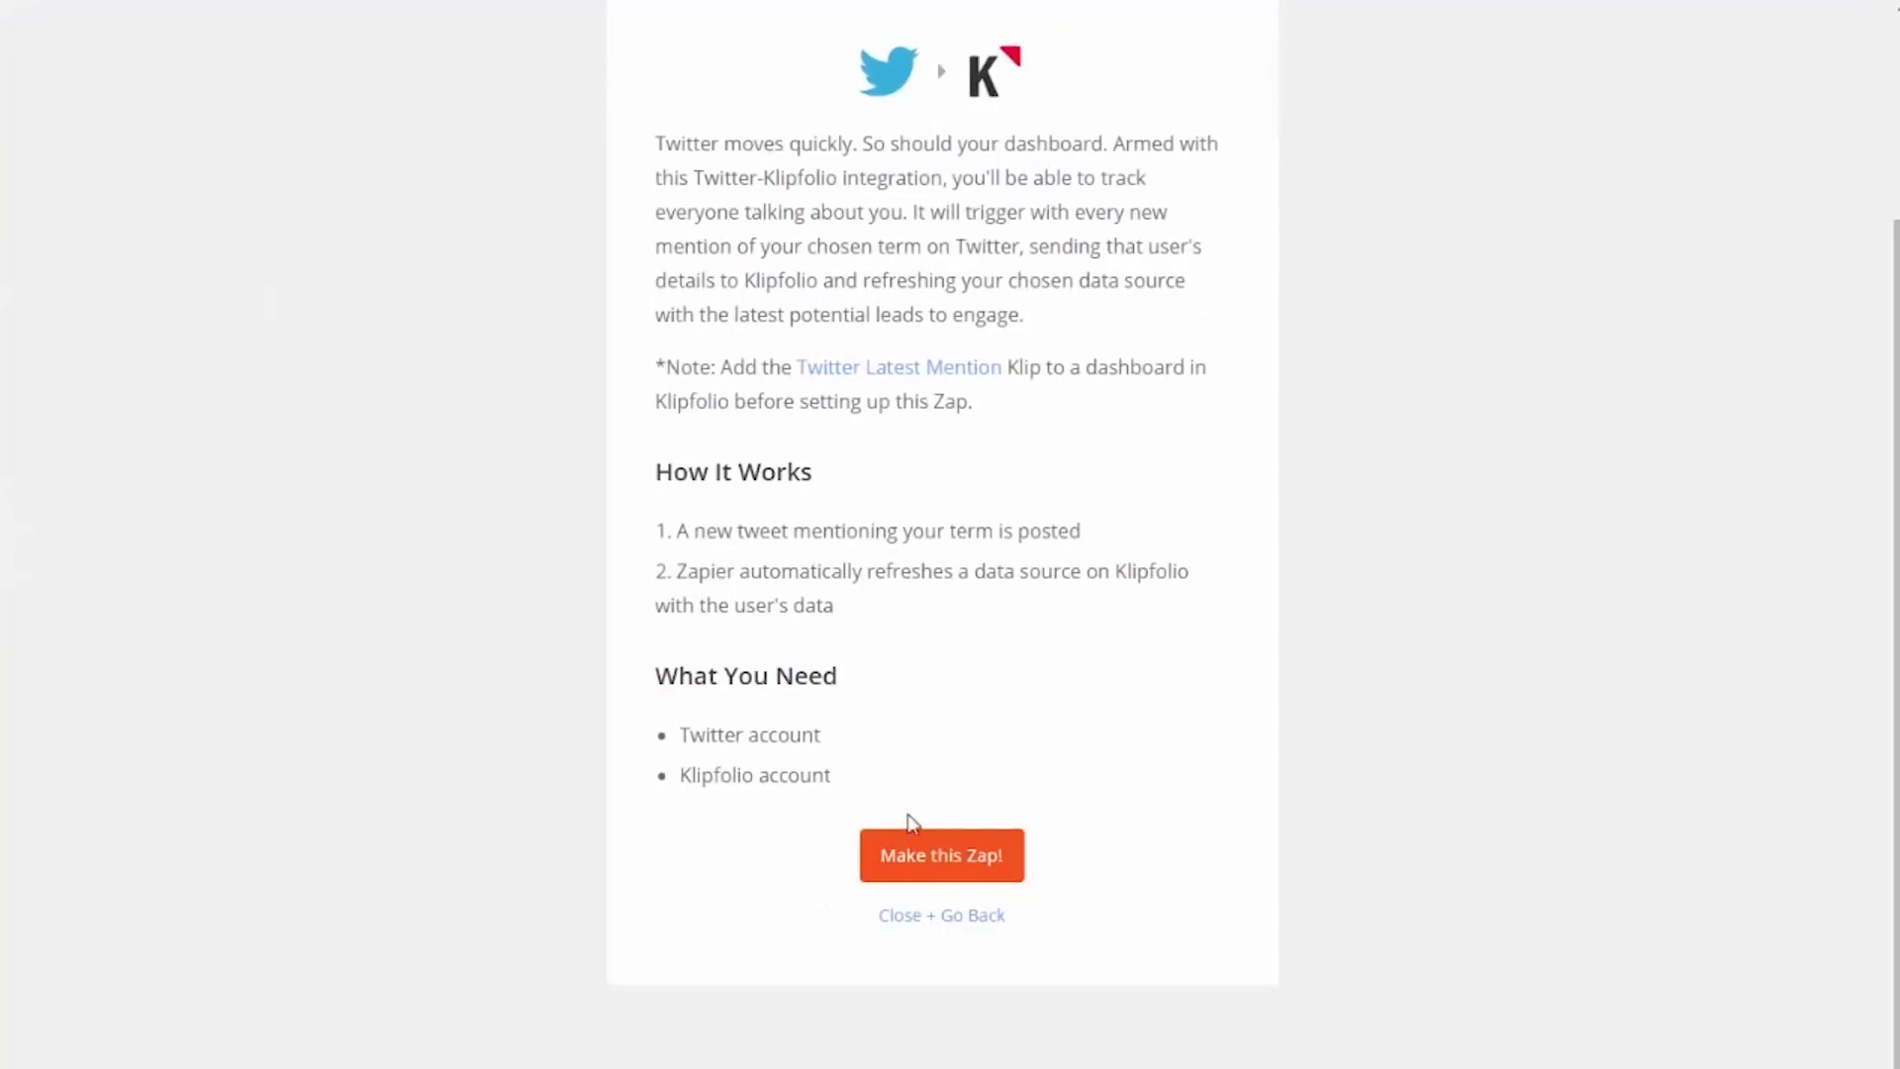
left_click(916, 857)
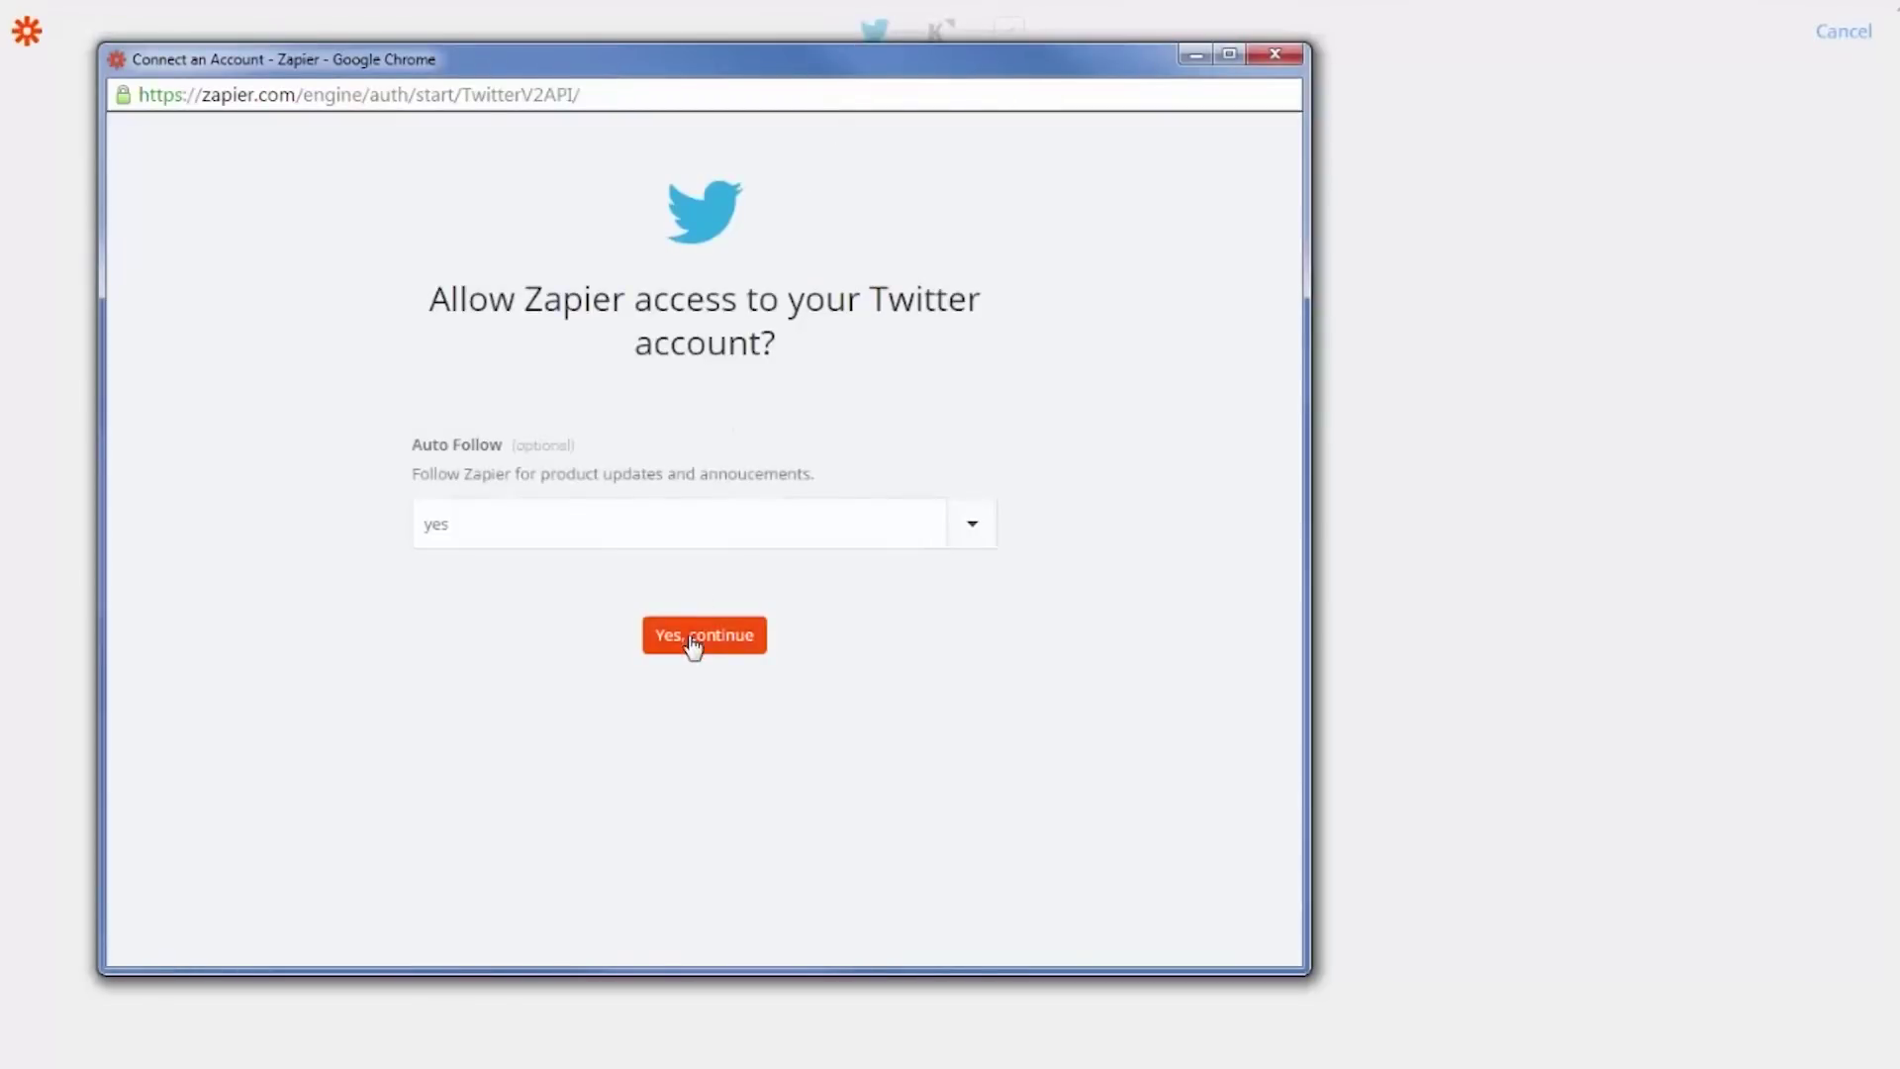
left_click(693, 649)
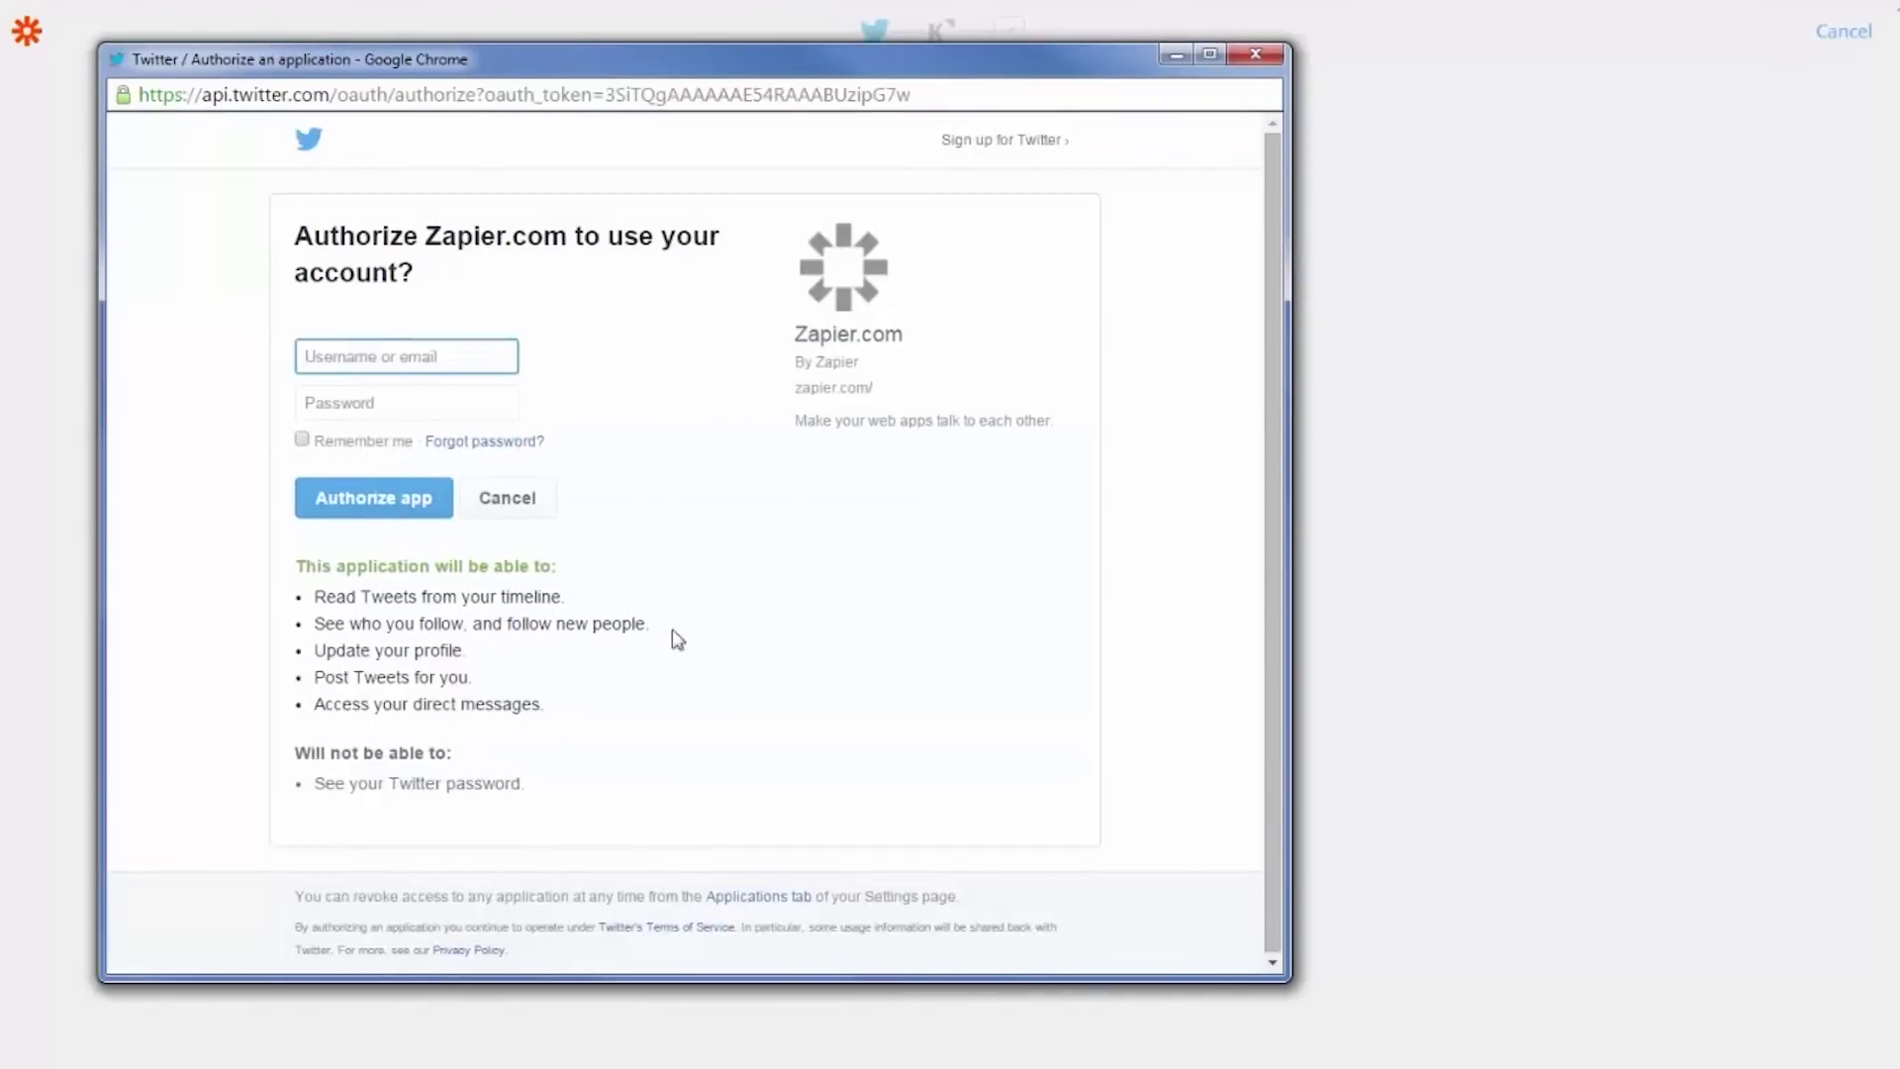
Enter the Twitter account's username and password on the authorization page
type("klipfolio")
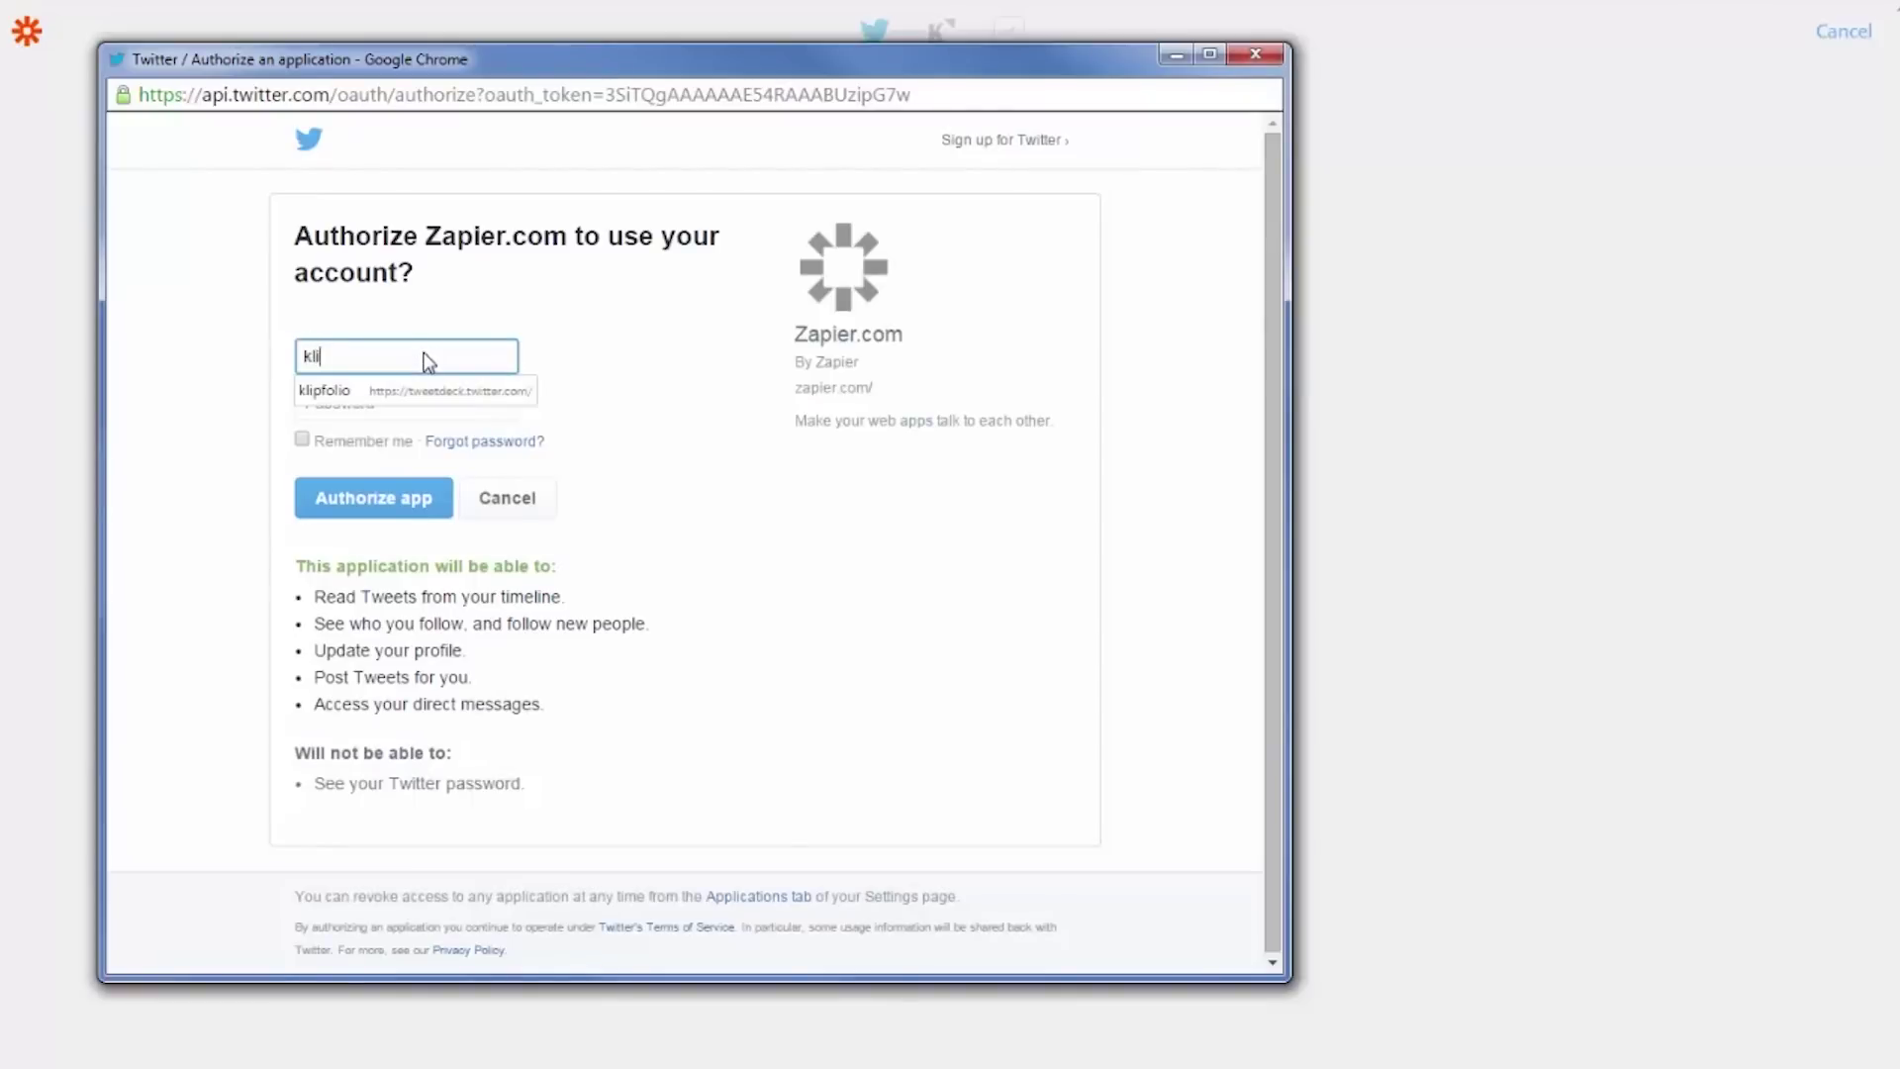
left_click(365, 411)
type("p••••••")
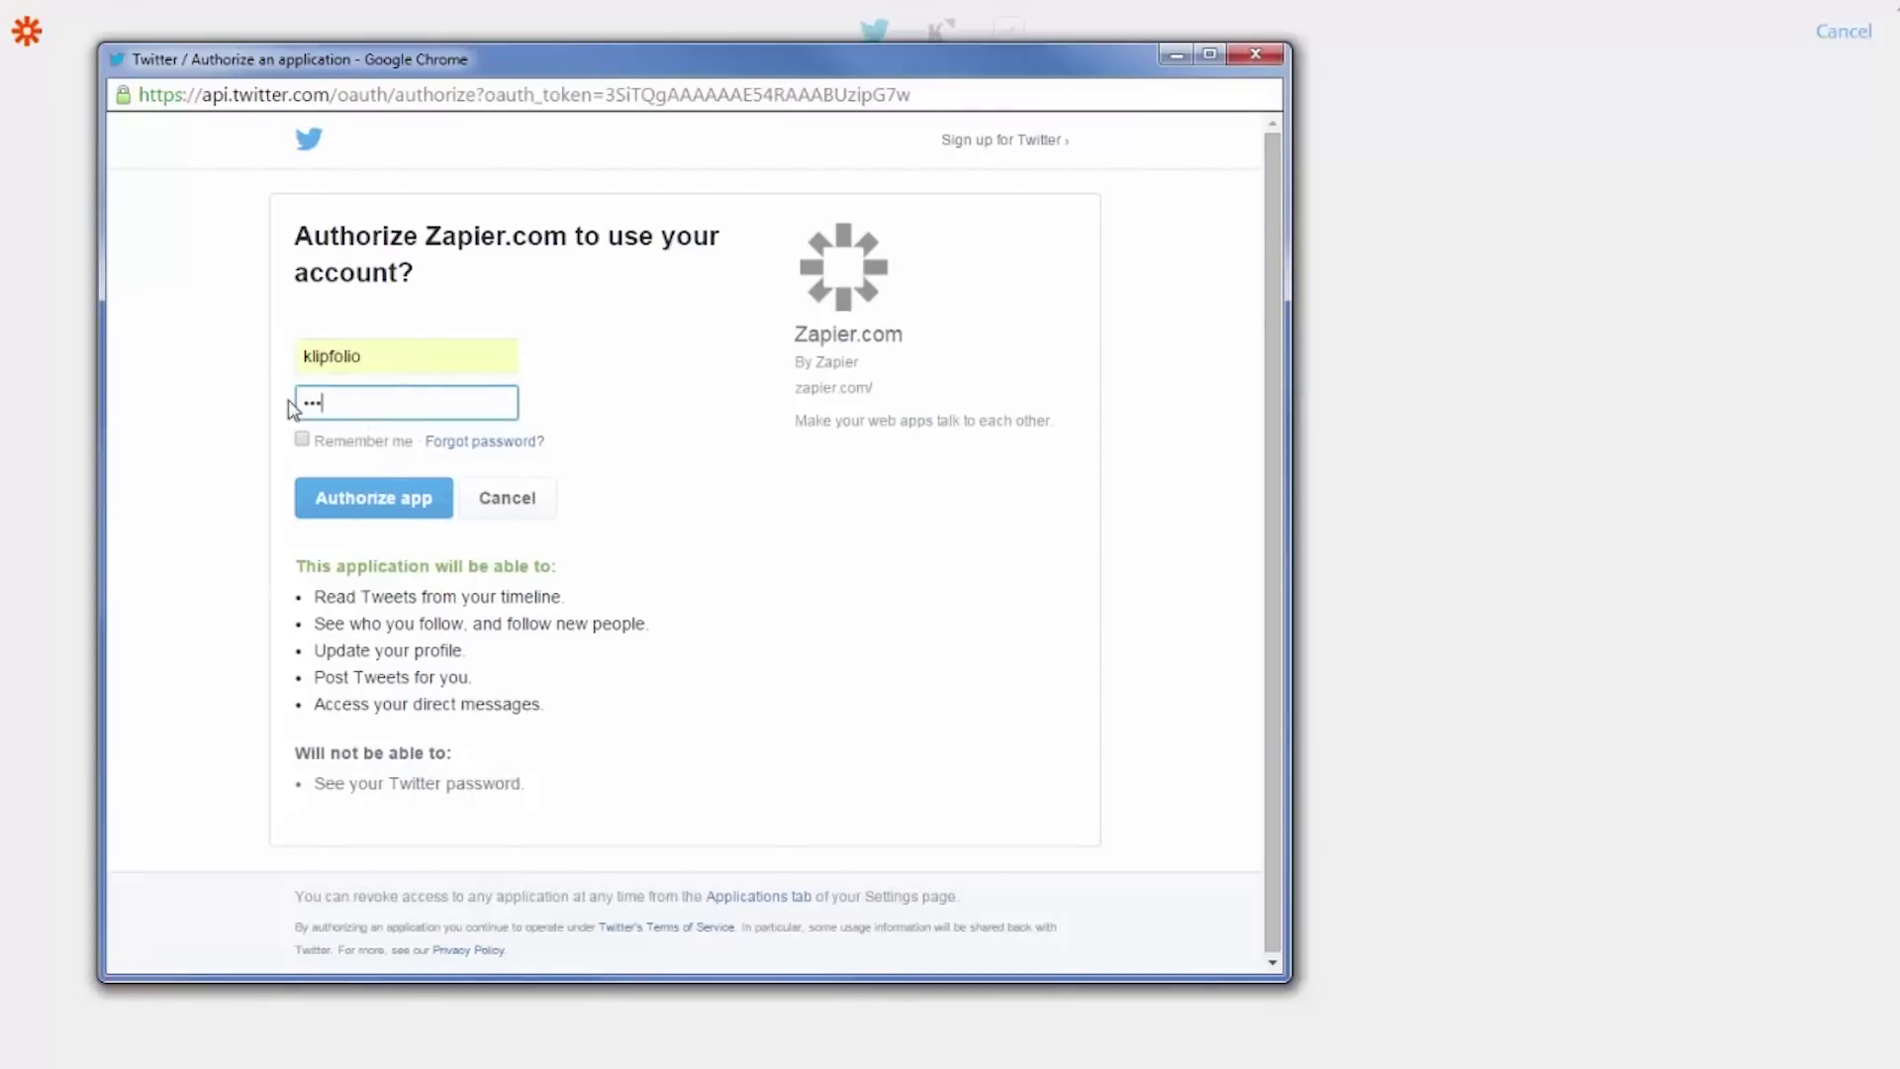
type("••")
left_click(359, 494)
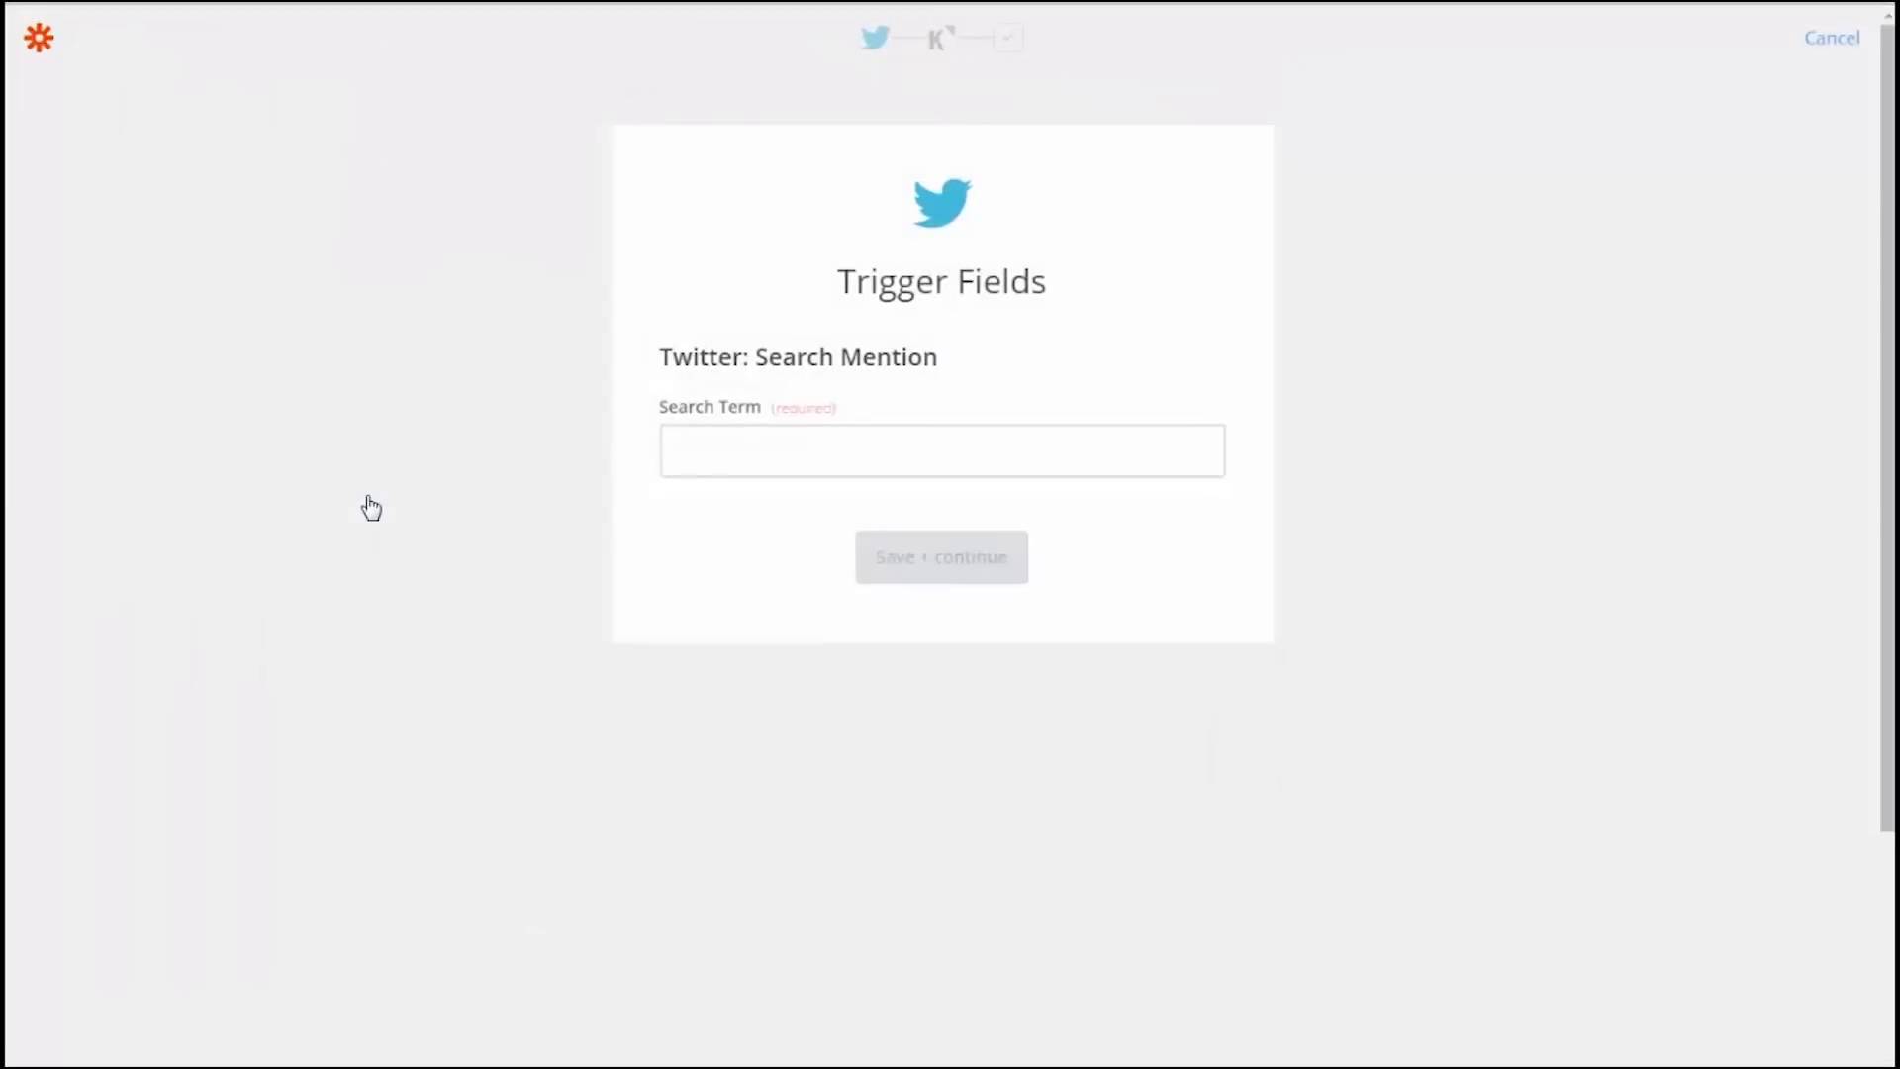
left_click(704, 452)
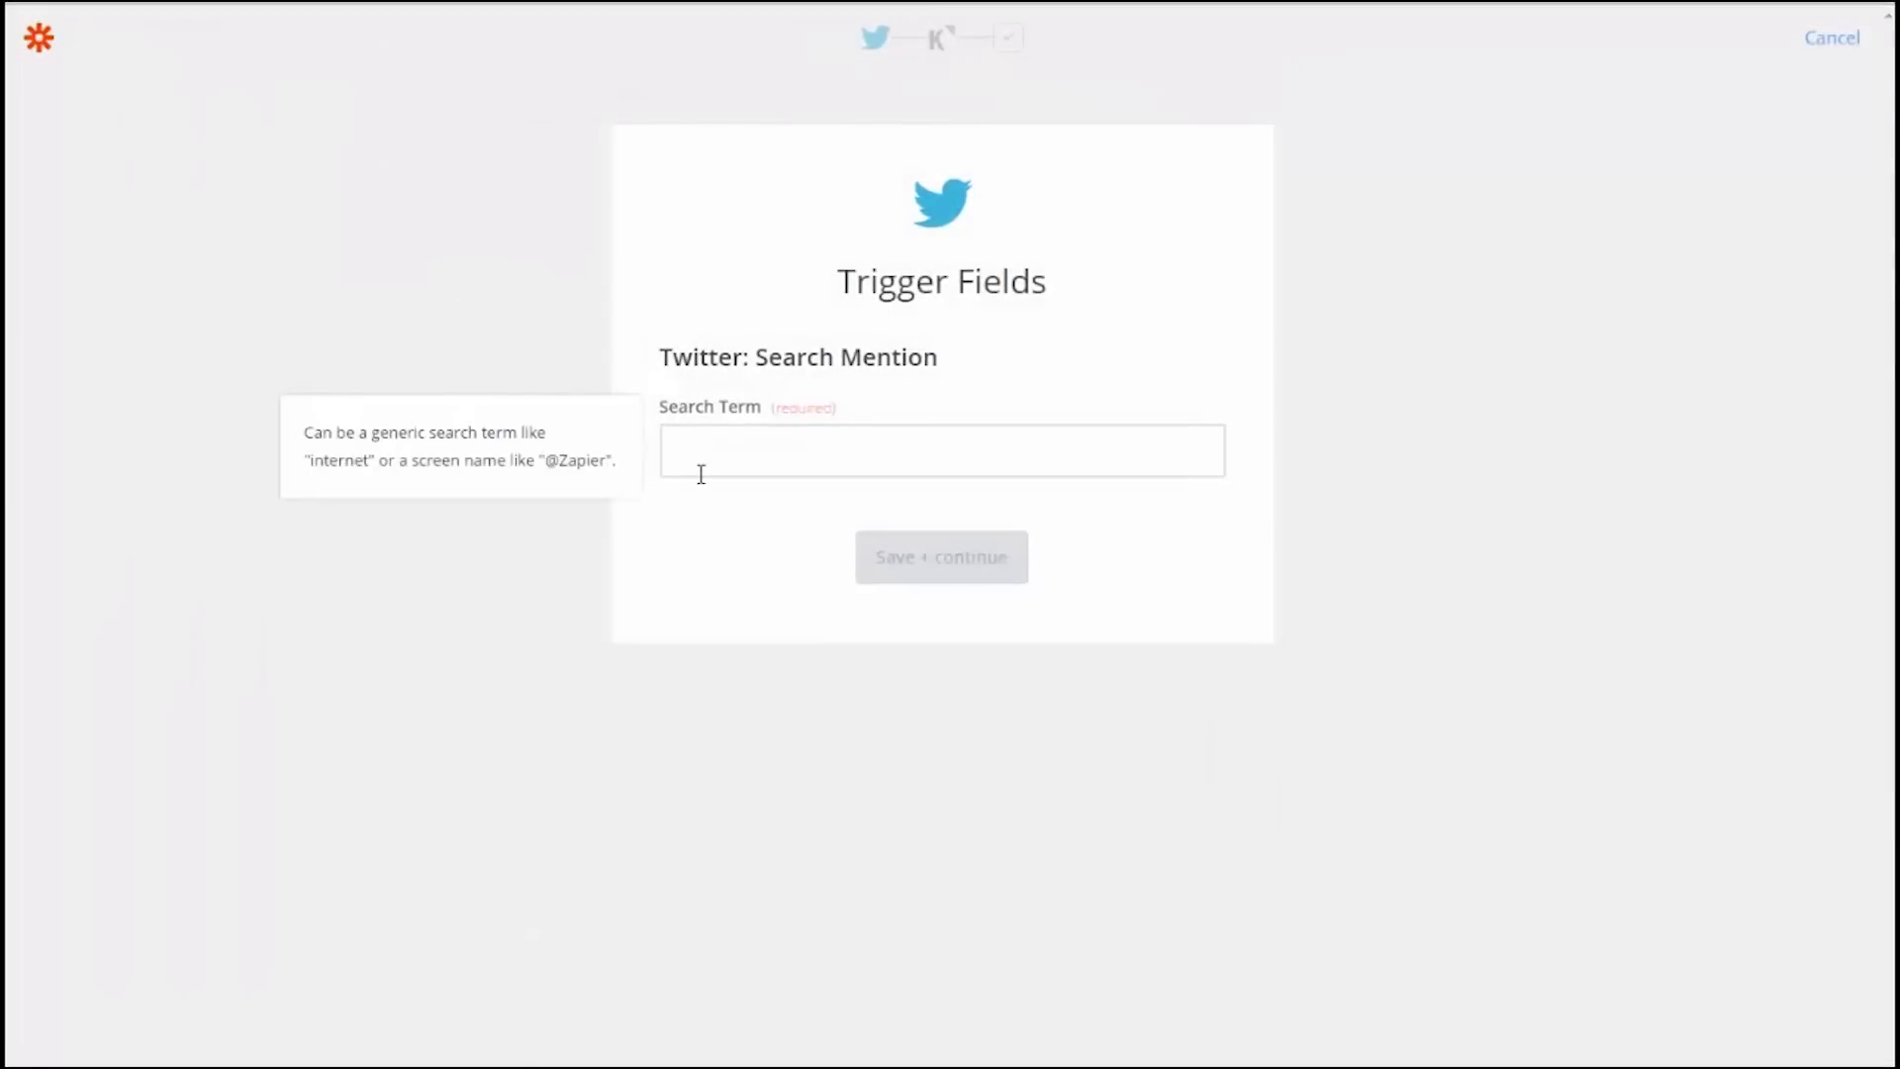
type("@")
key("BackSpace")
type("@klipfol")
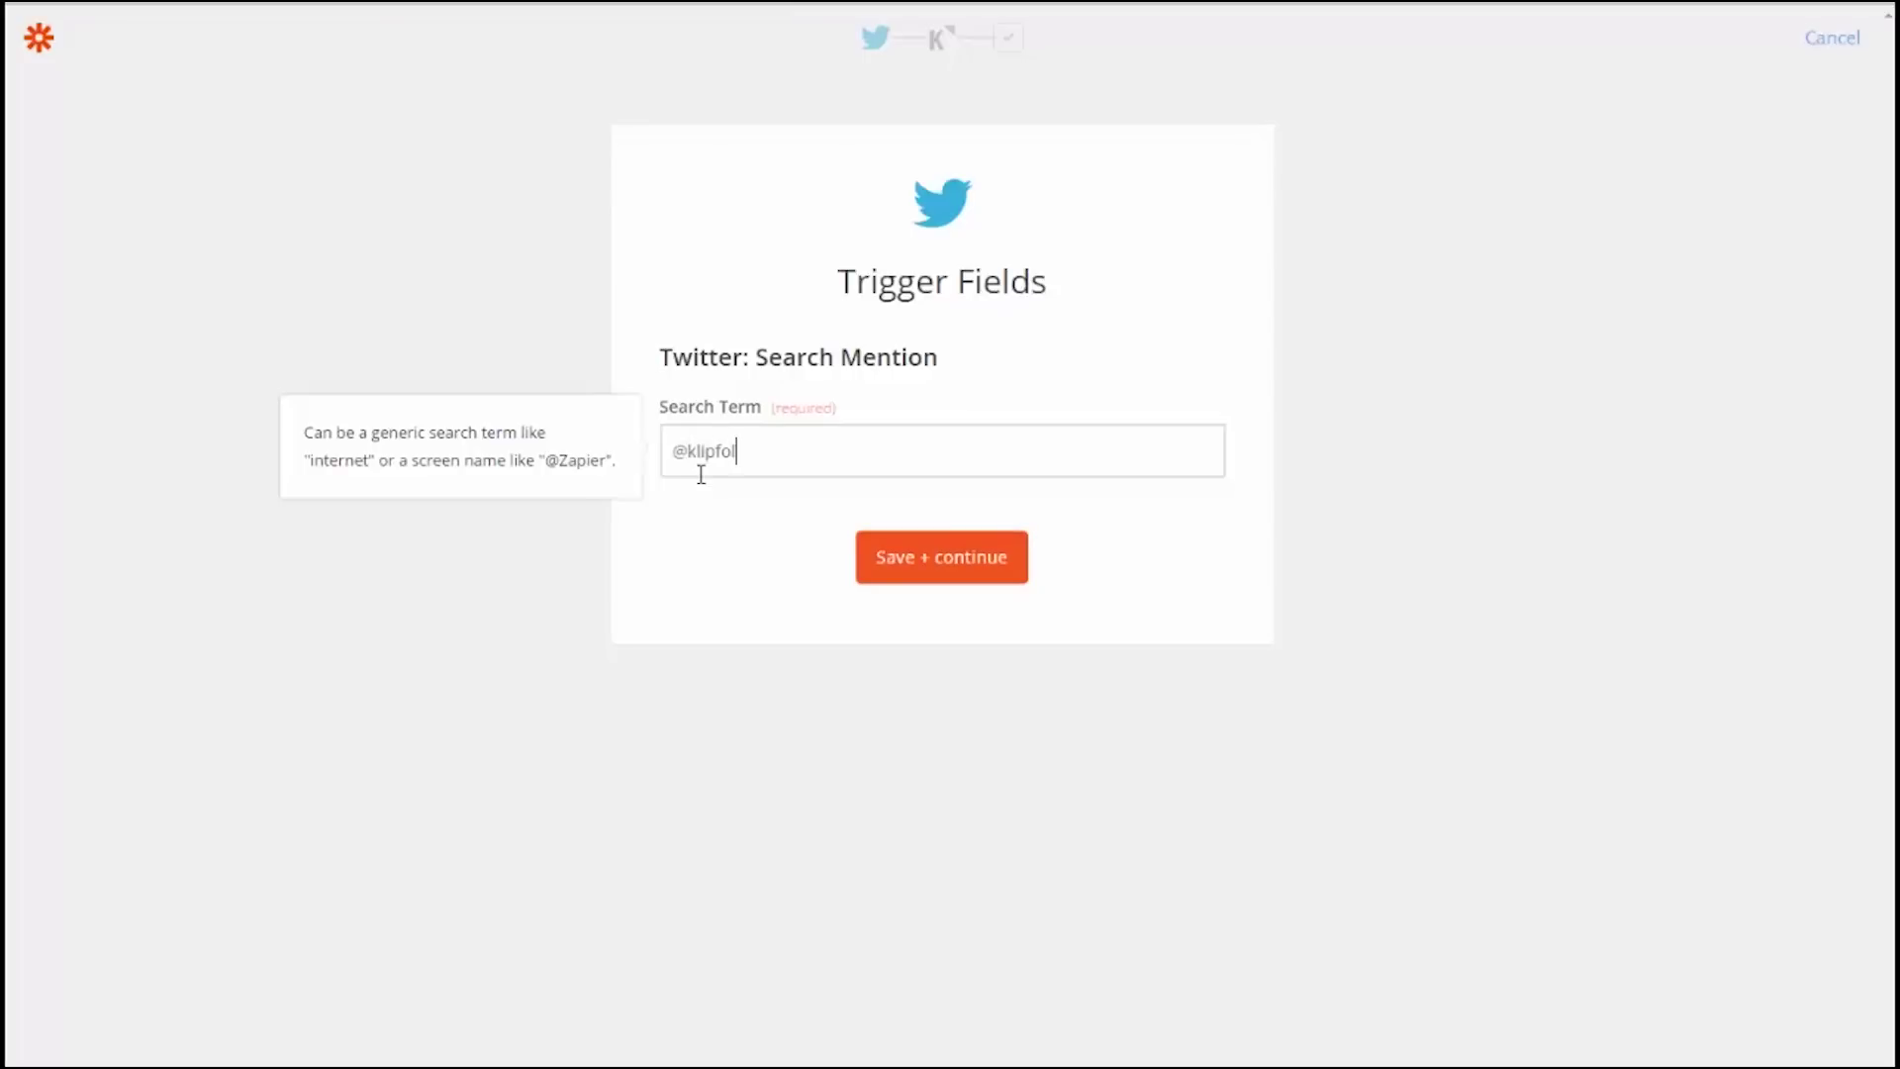
type("io")
left_click(891, 561)
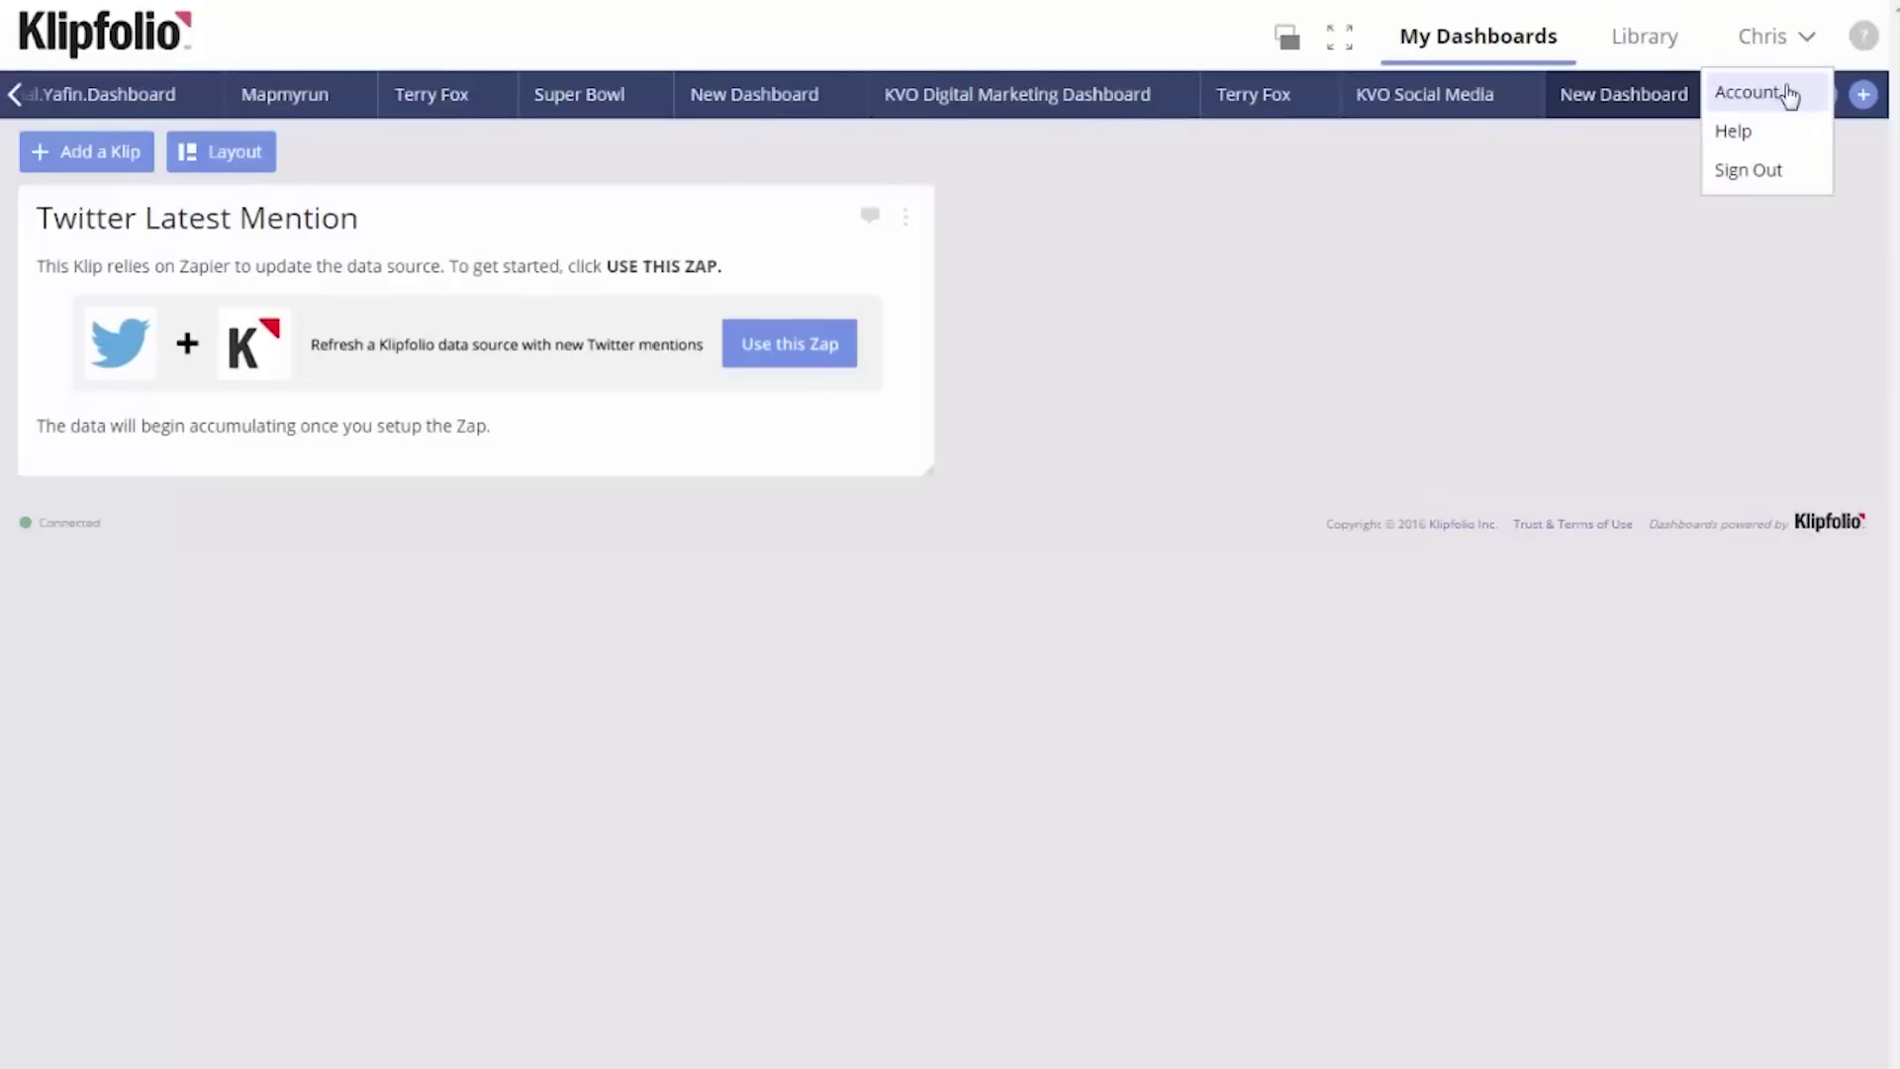
Copy the API key from the Klipfolio account profile page
left_click(1789, 94)
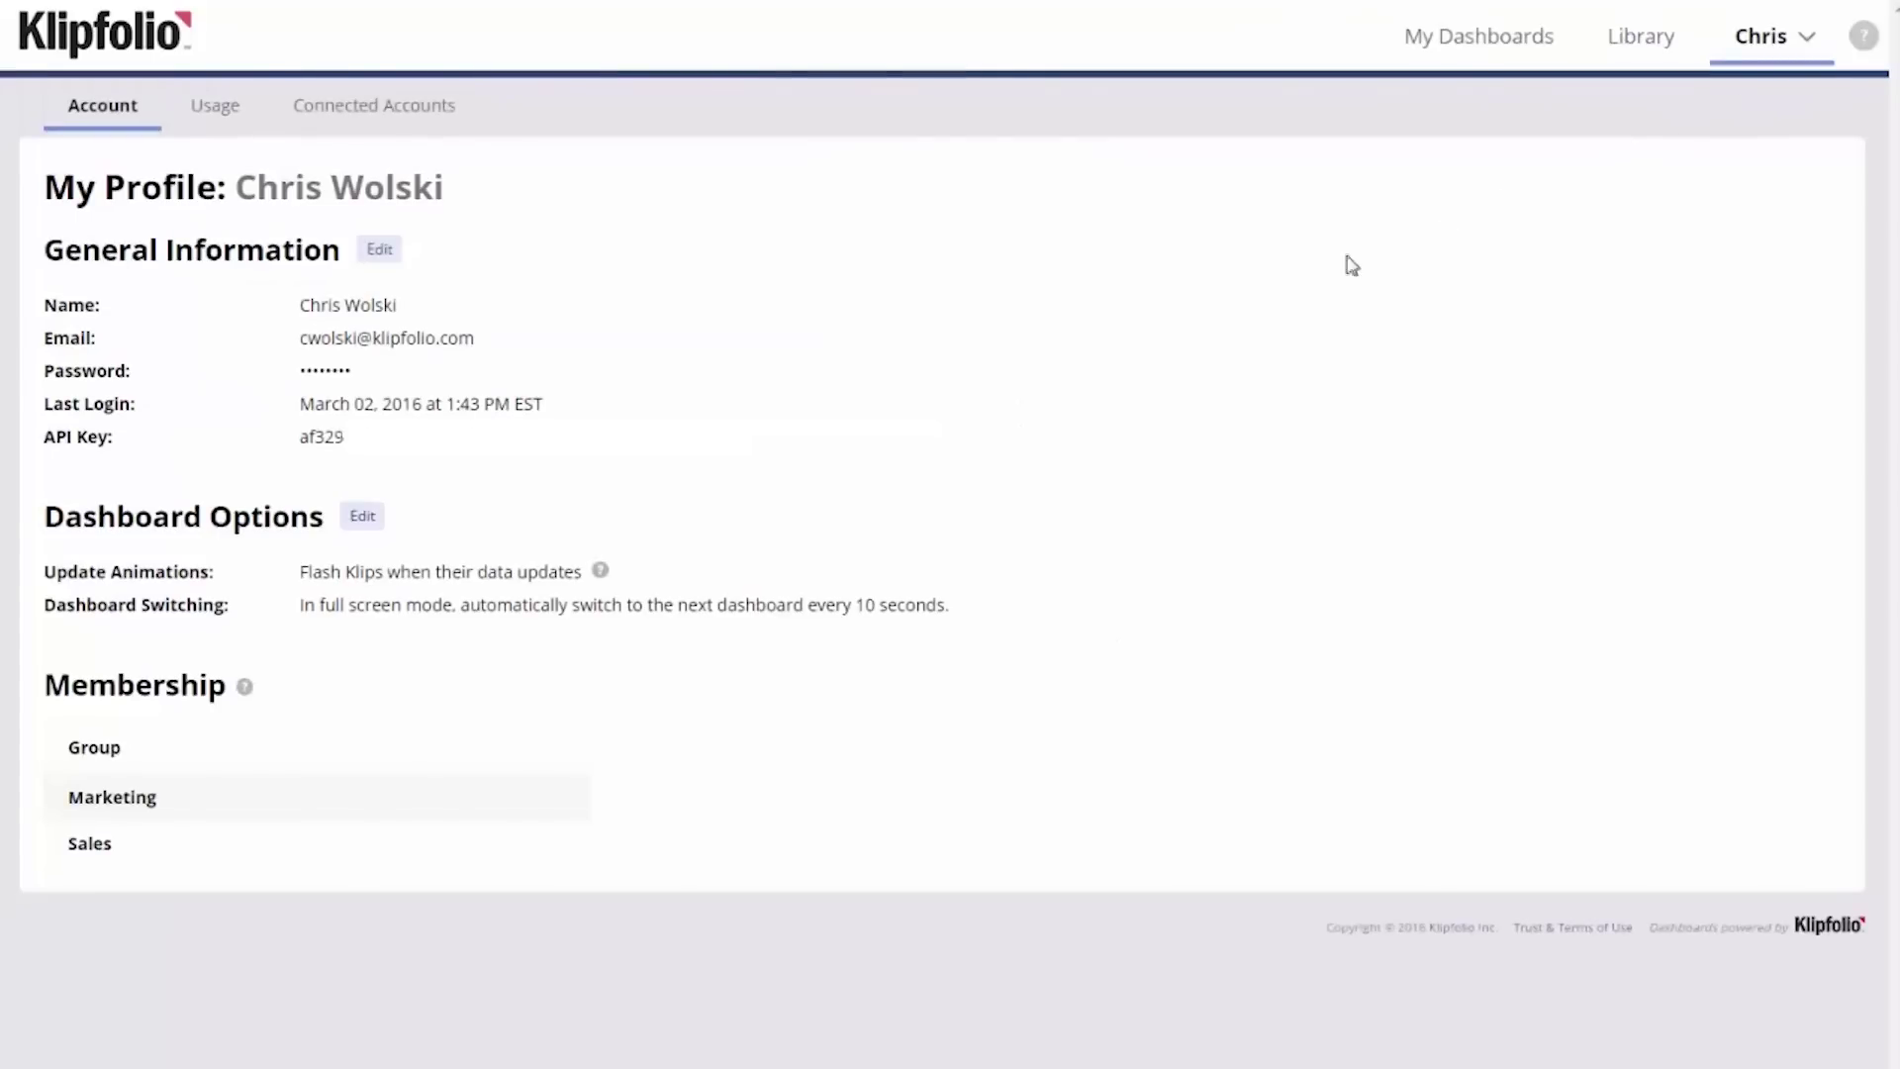
left_click_drag(683, 457, 284, 436)
right_click(339, 436)
left_click(384, 466)
Paste the API key into Zapier's Klipfolio API Key field and confirm the connection
key("alt+Tab")
left_click(679, 522)
right_click(681, 525)
left_click(733, 674)
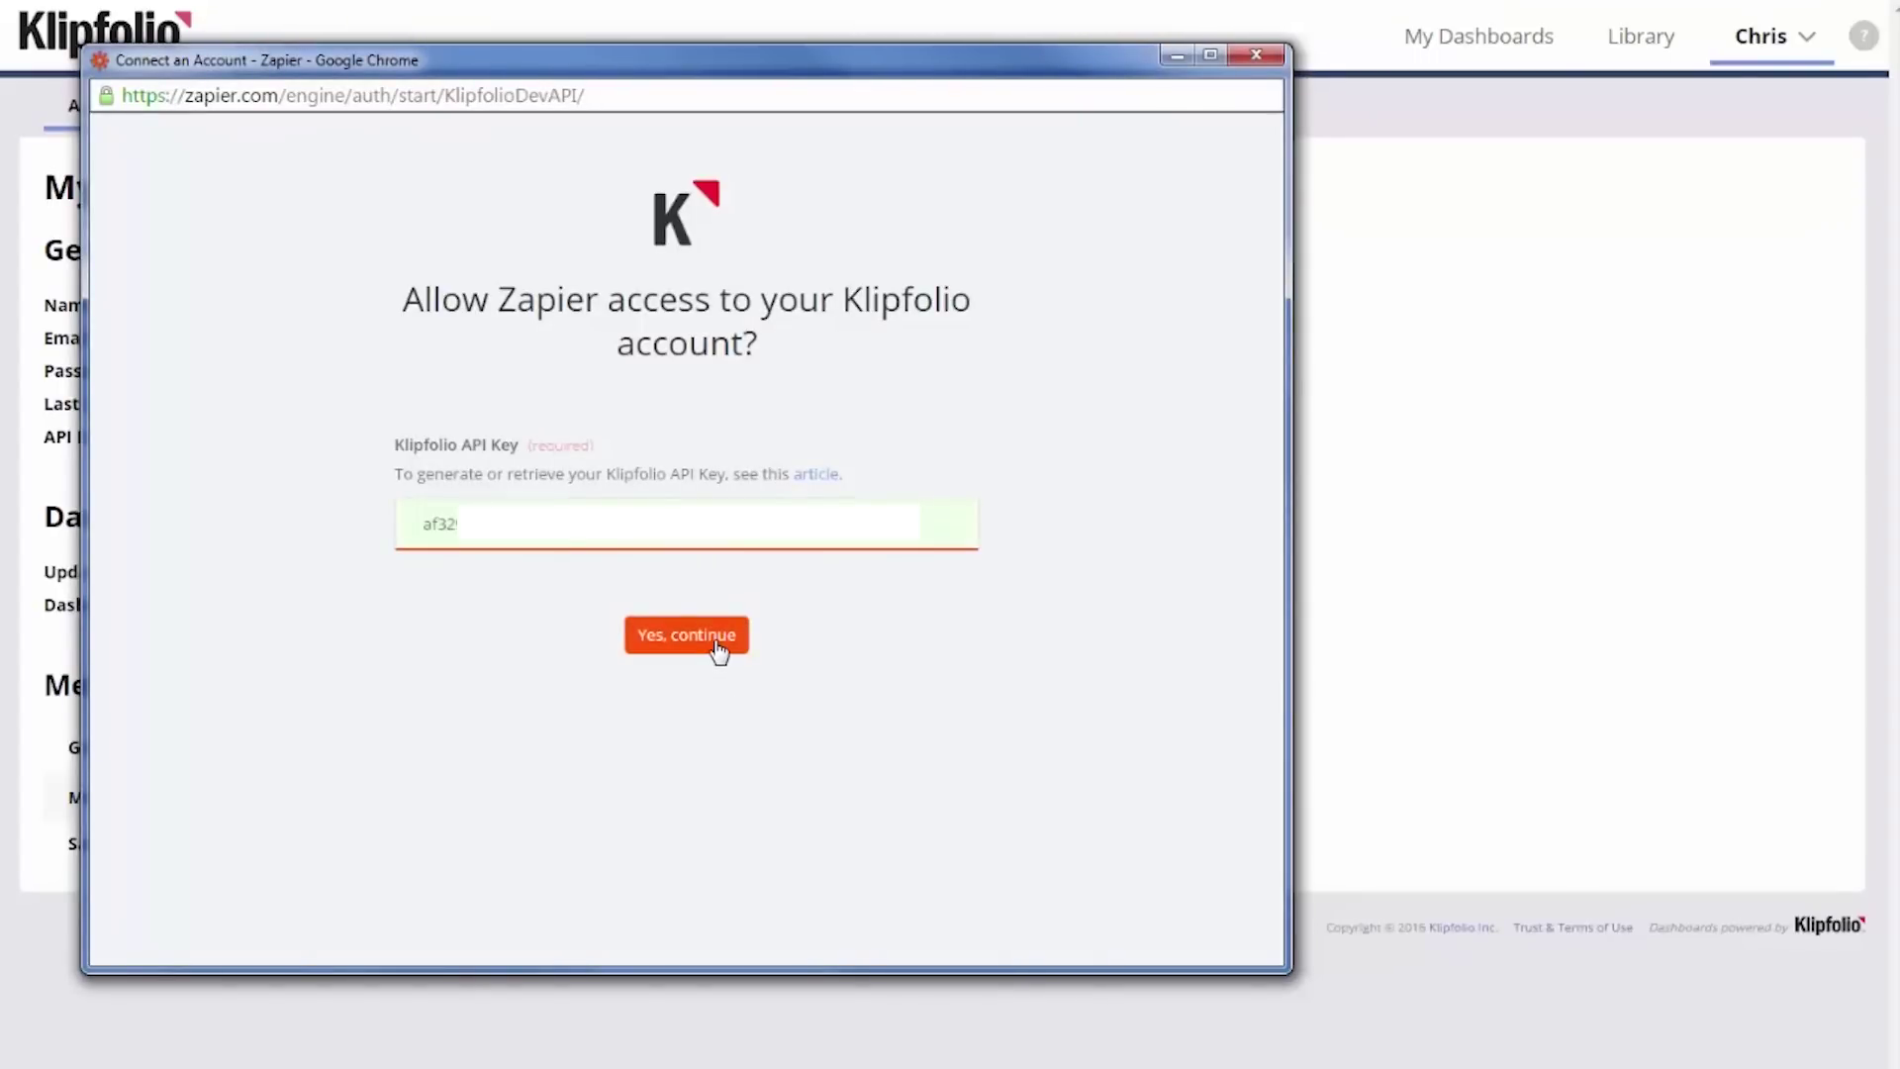
left_click(718, 650)
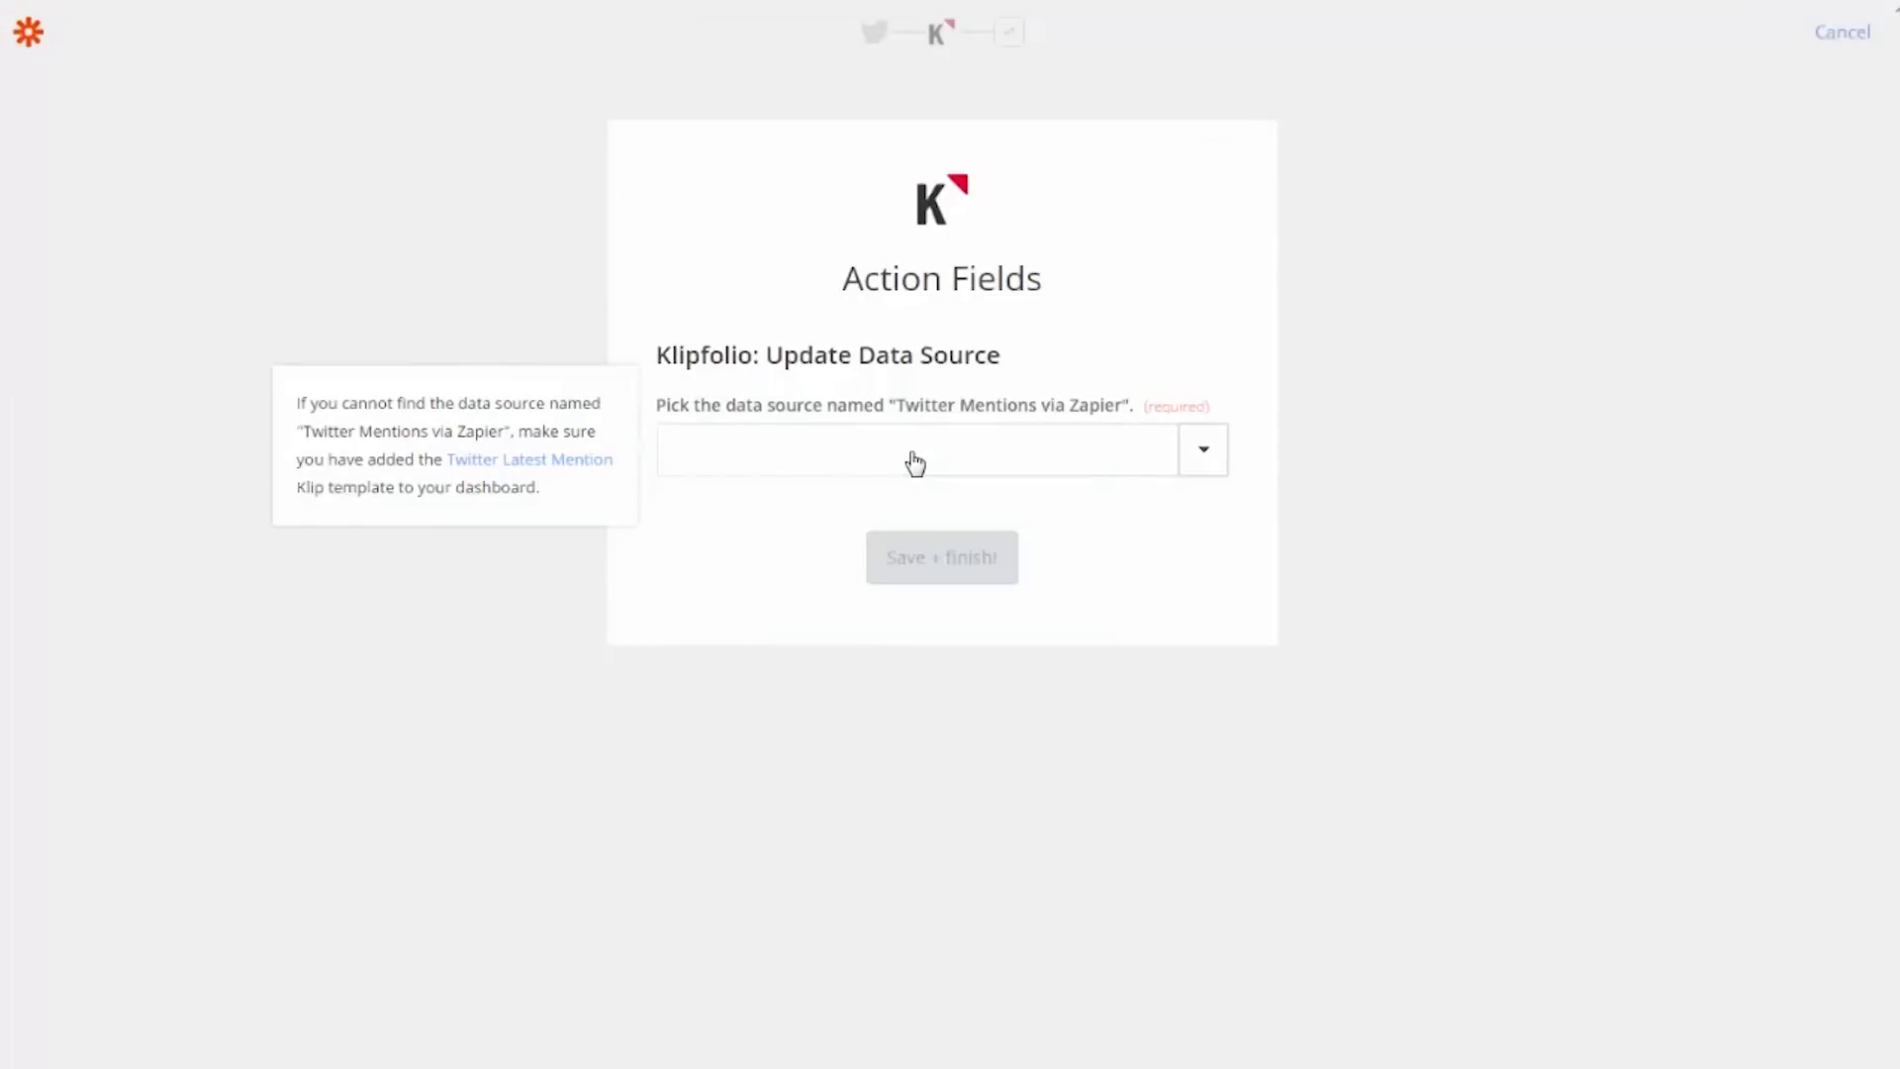
left_click(914, 462)
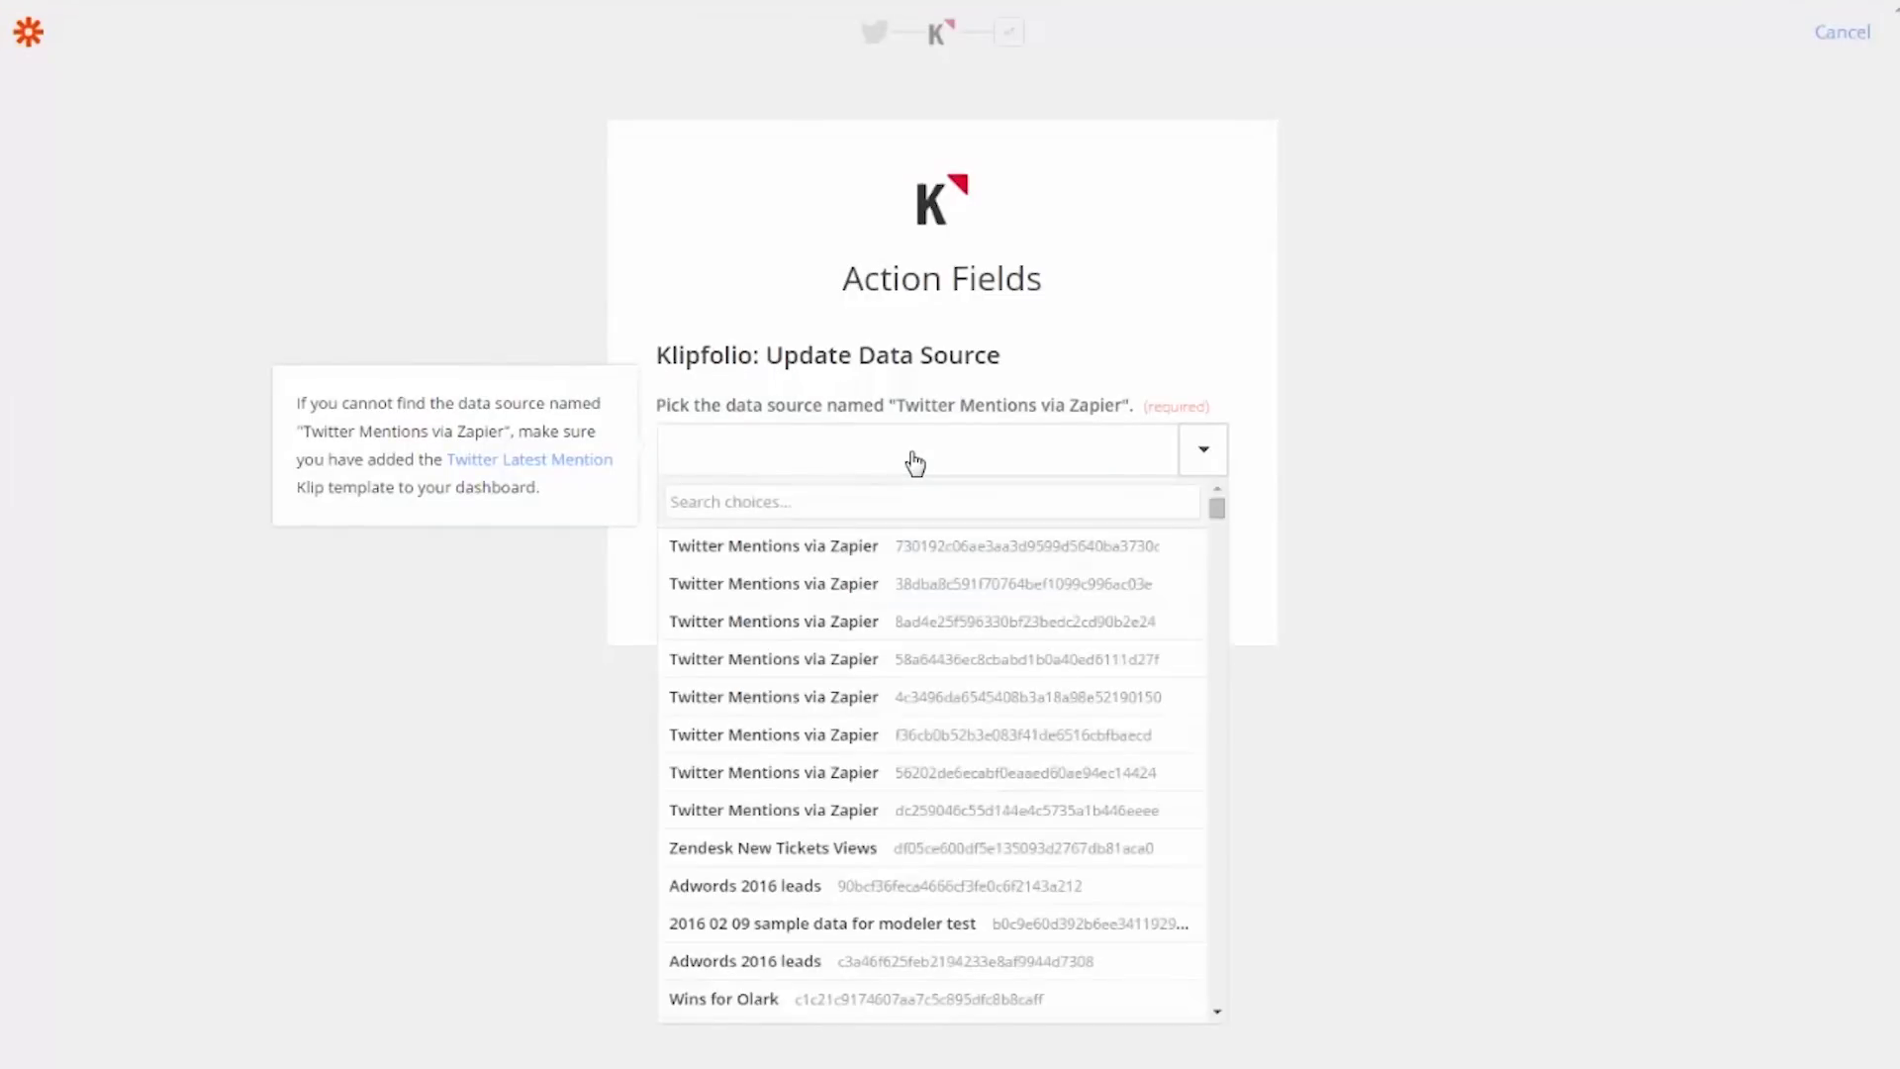
Target the Twitter Mentions via Zapier data source, turn the Zap on, and pass its test
left_click(844, 551)
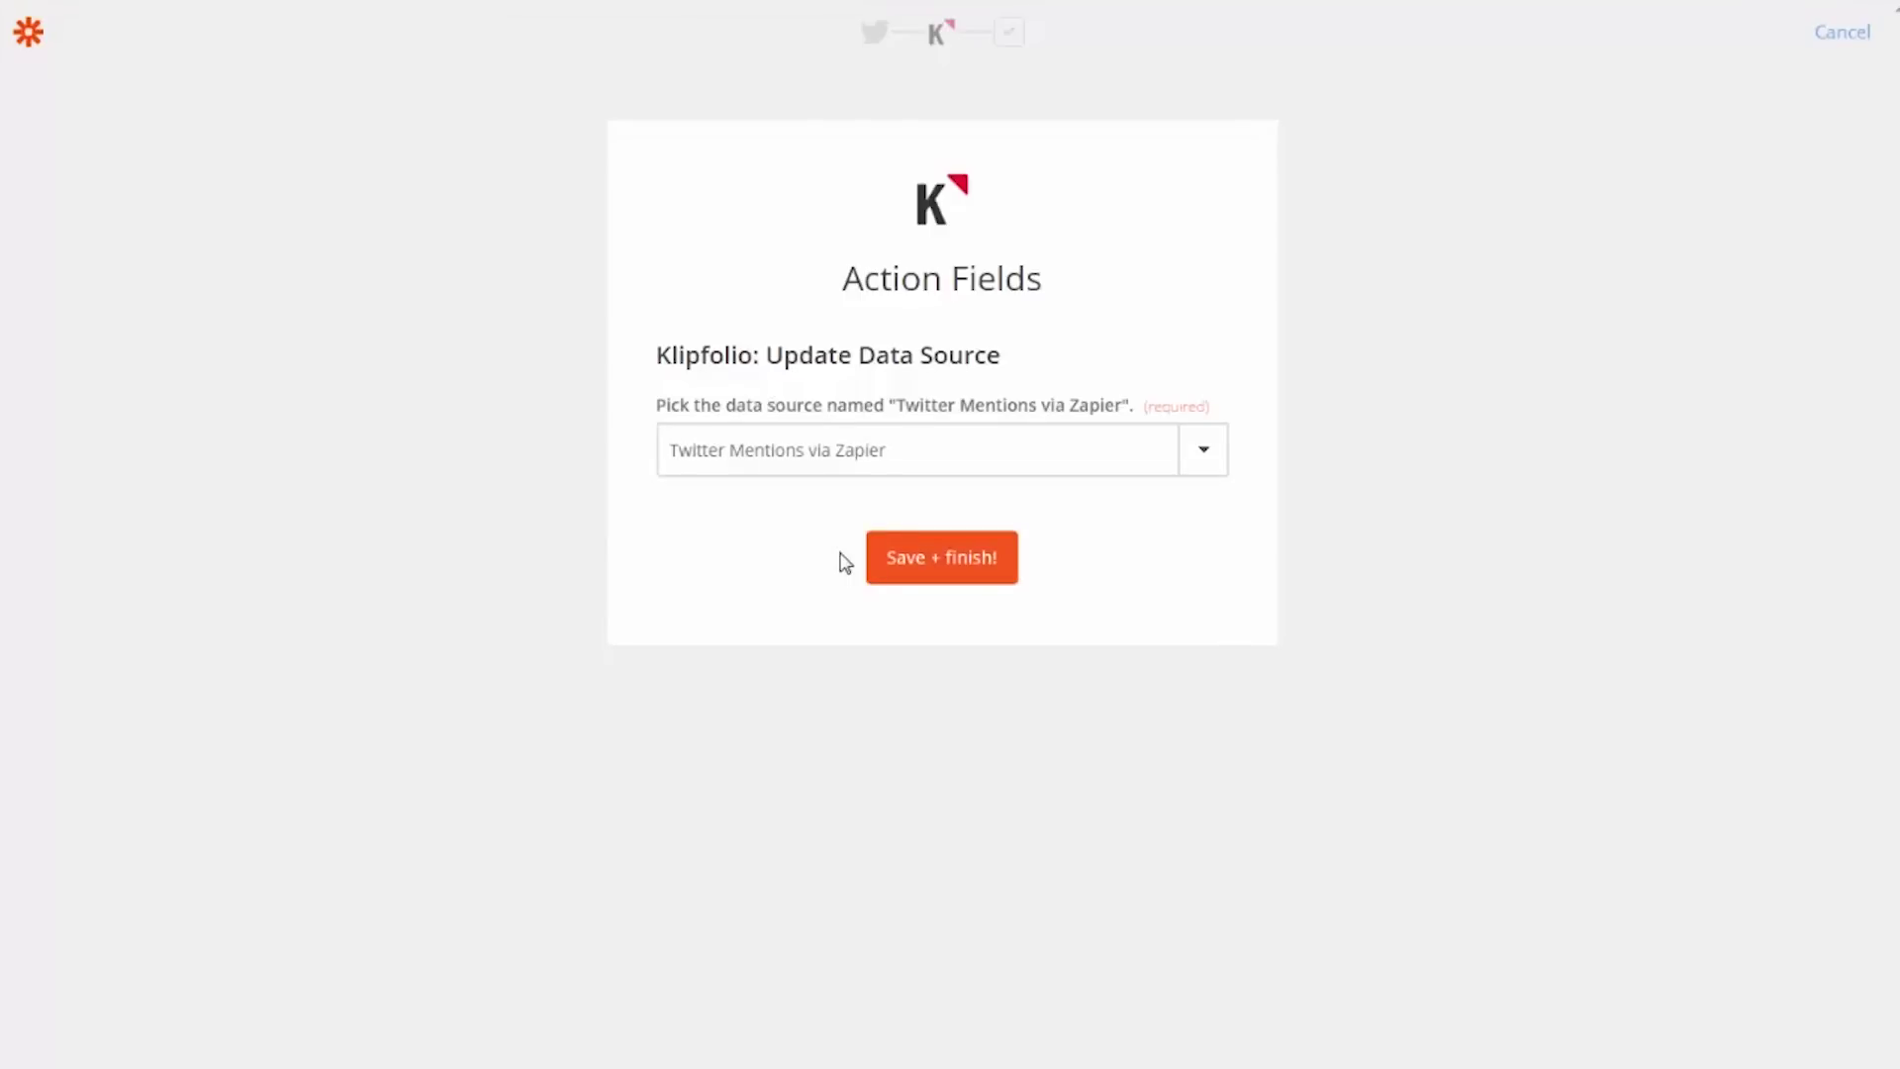
left_click(924, 574)
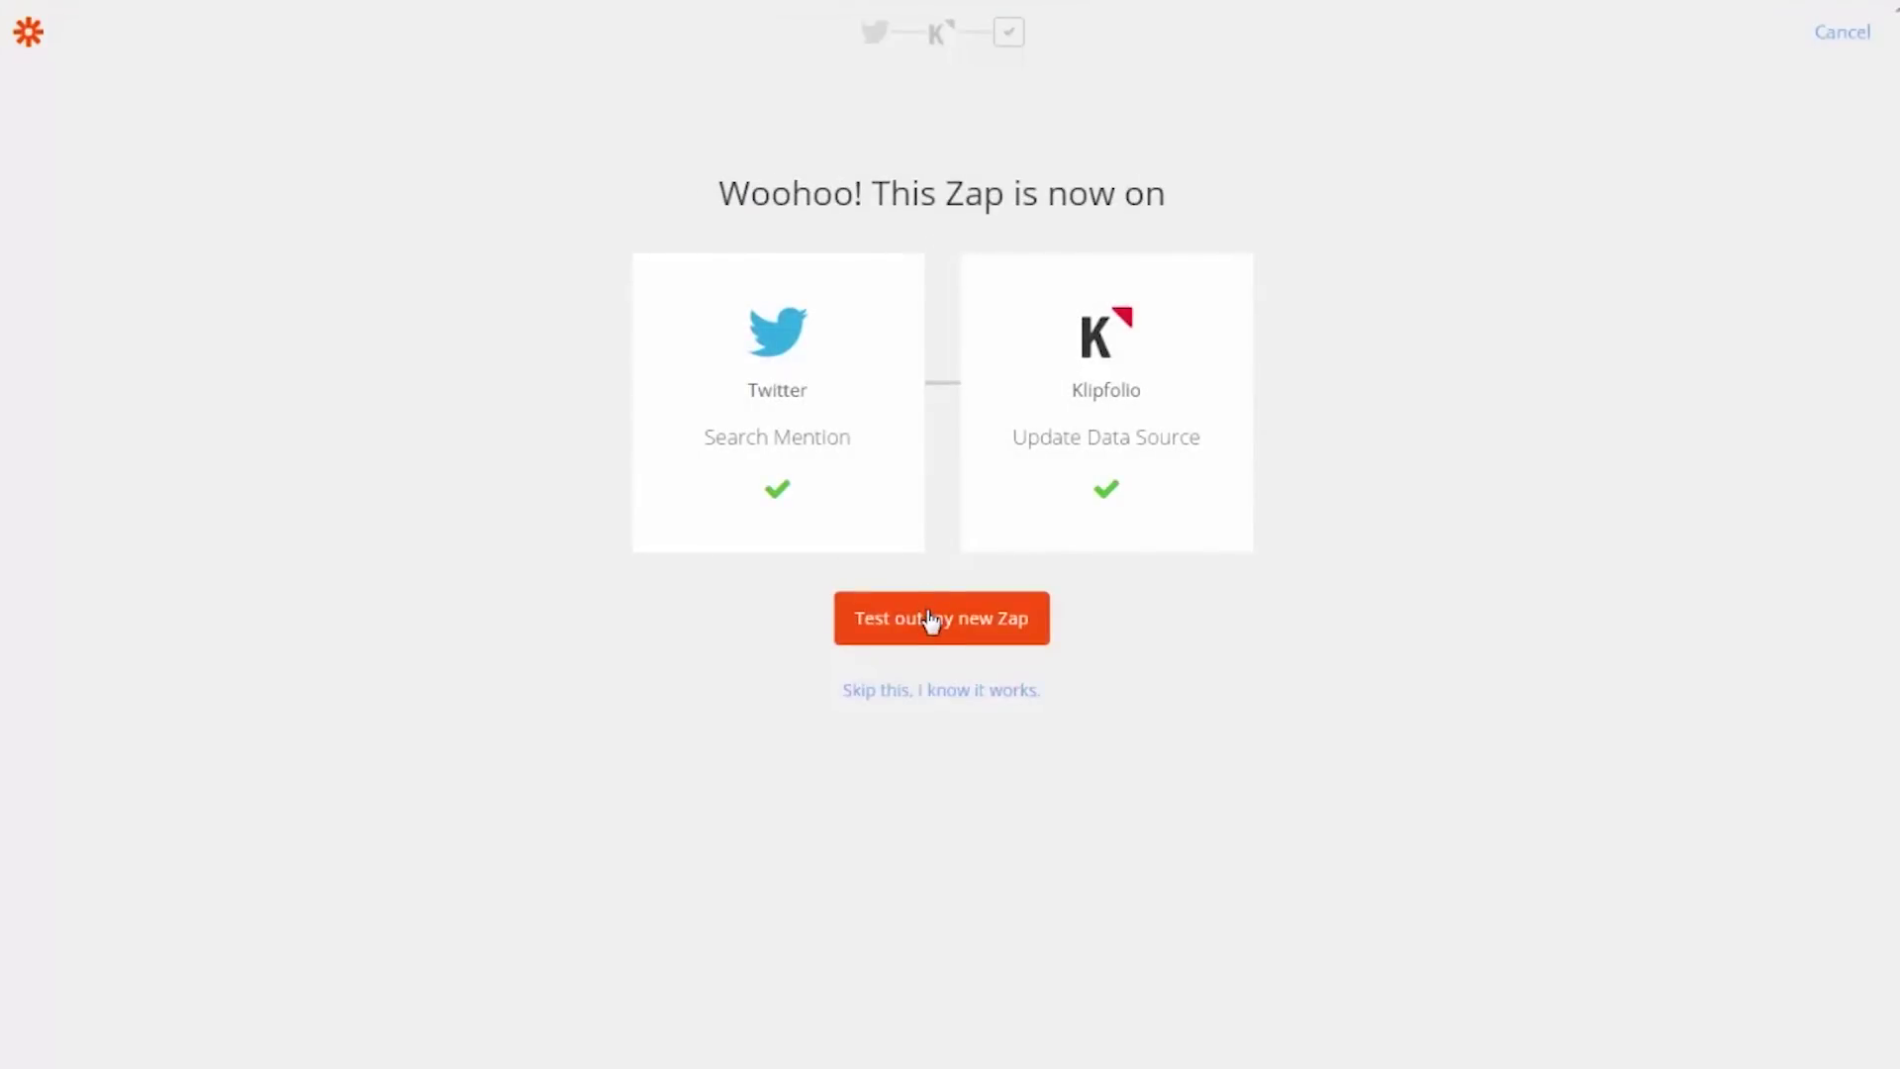
left_click(930, 623)
left_click(913, 562)
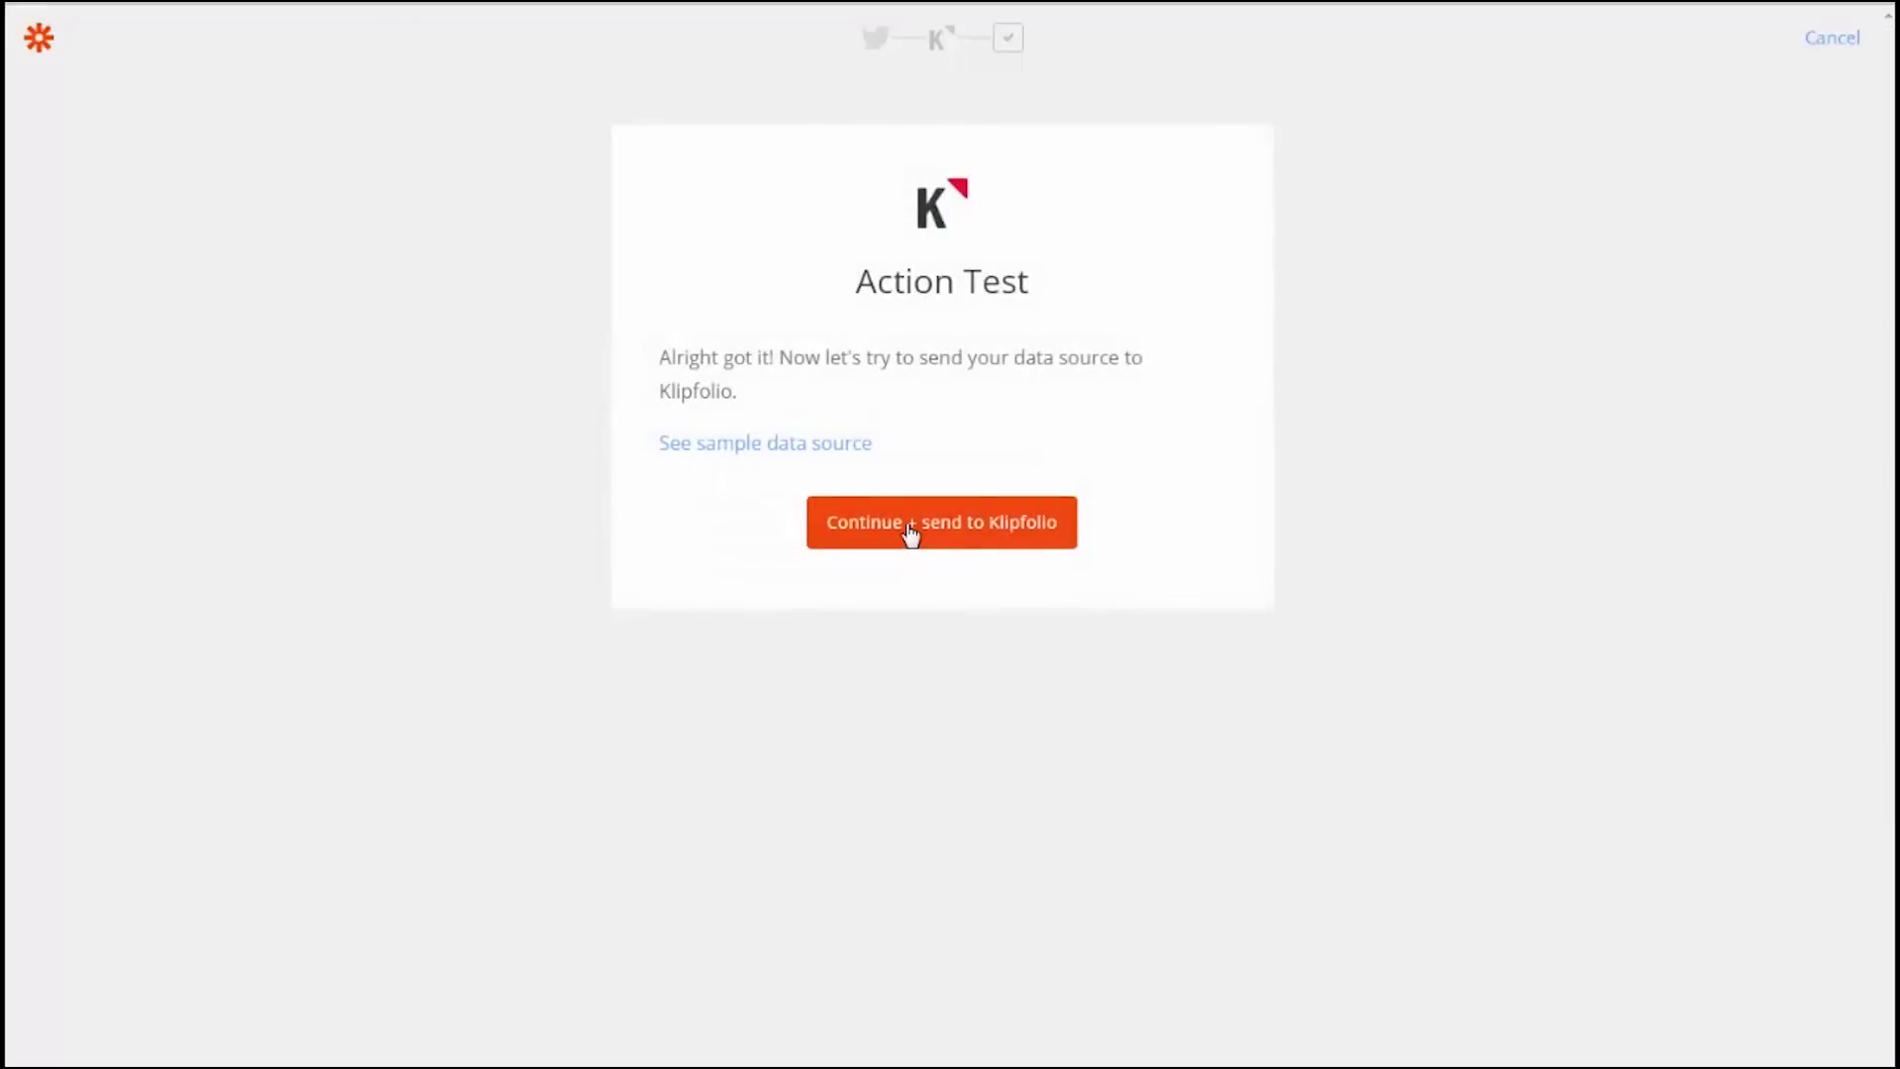
left_click(911, 535)
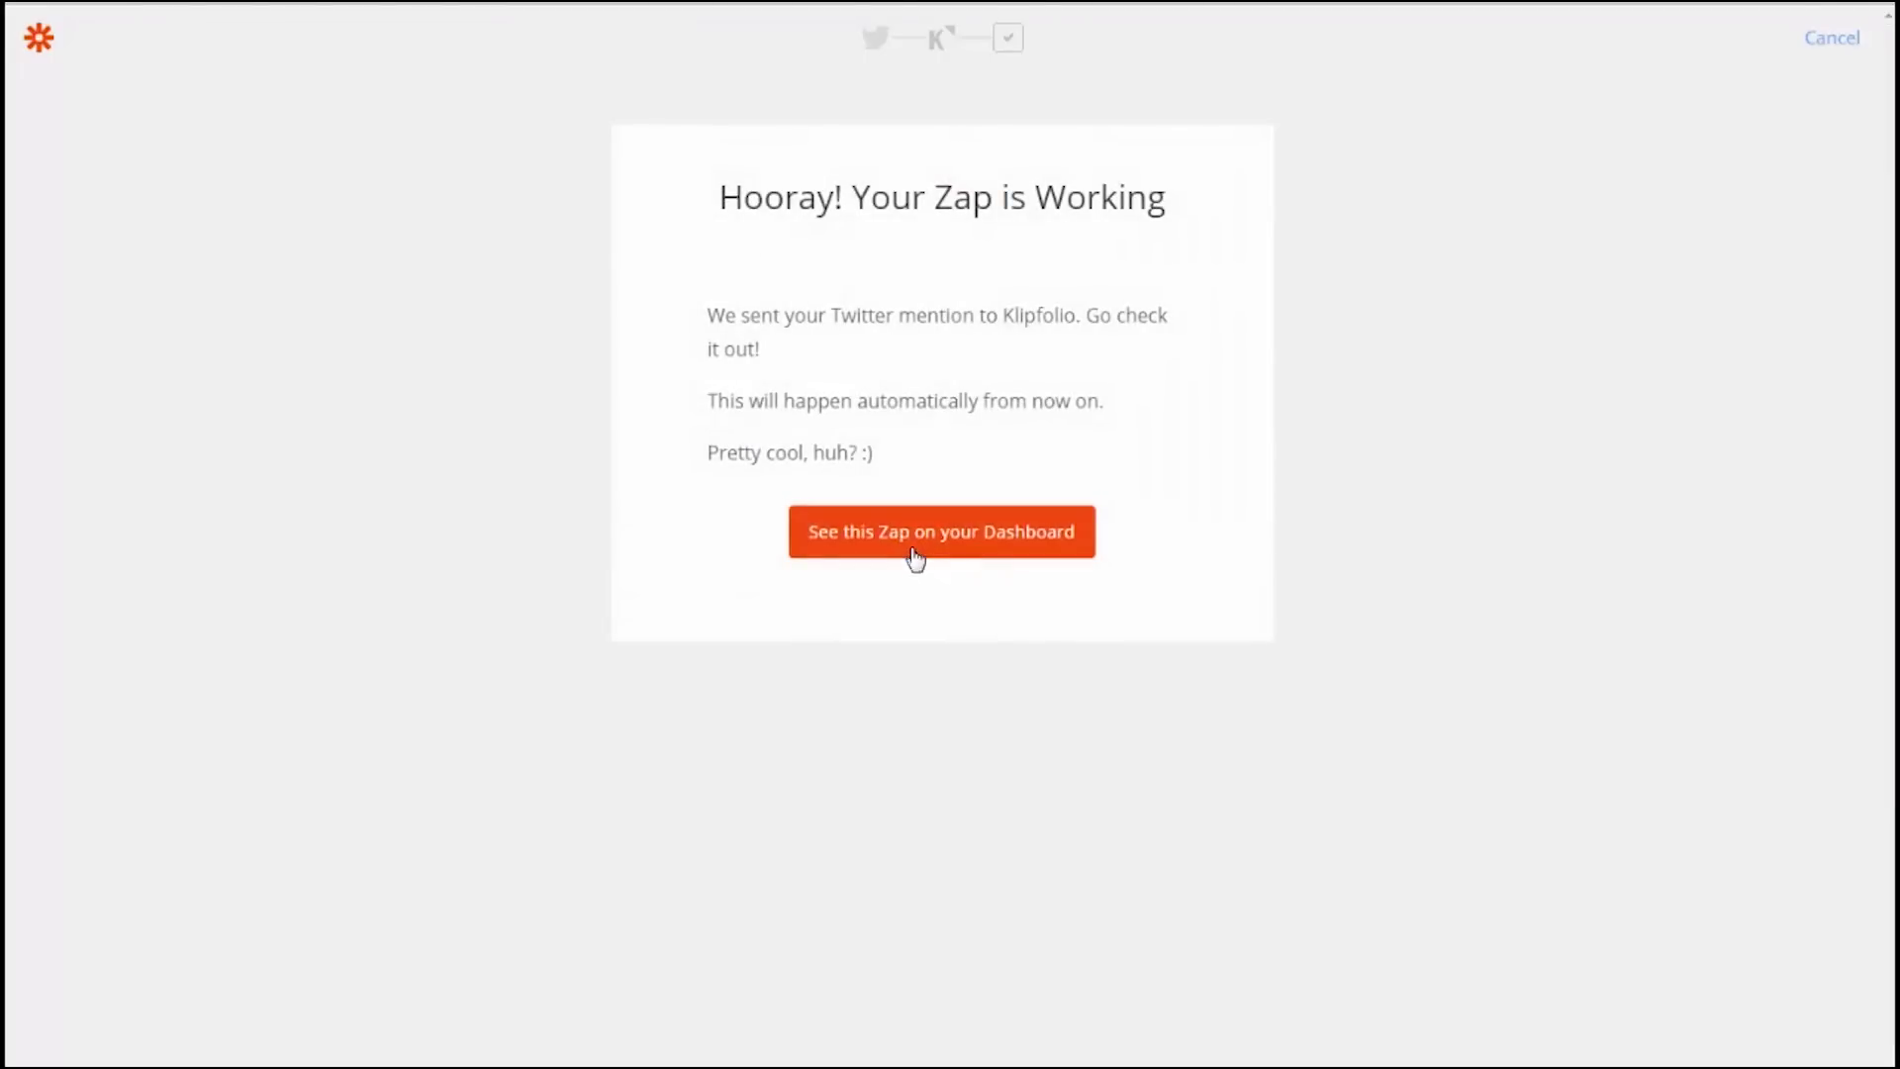
left_click(912, 552)
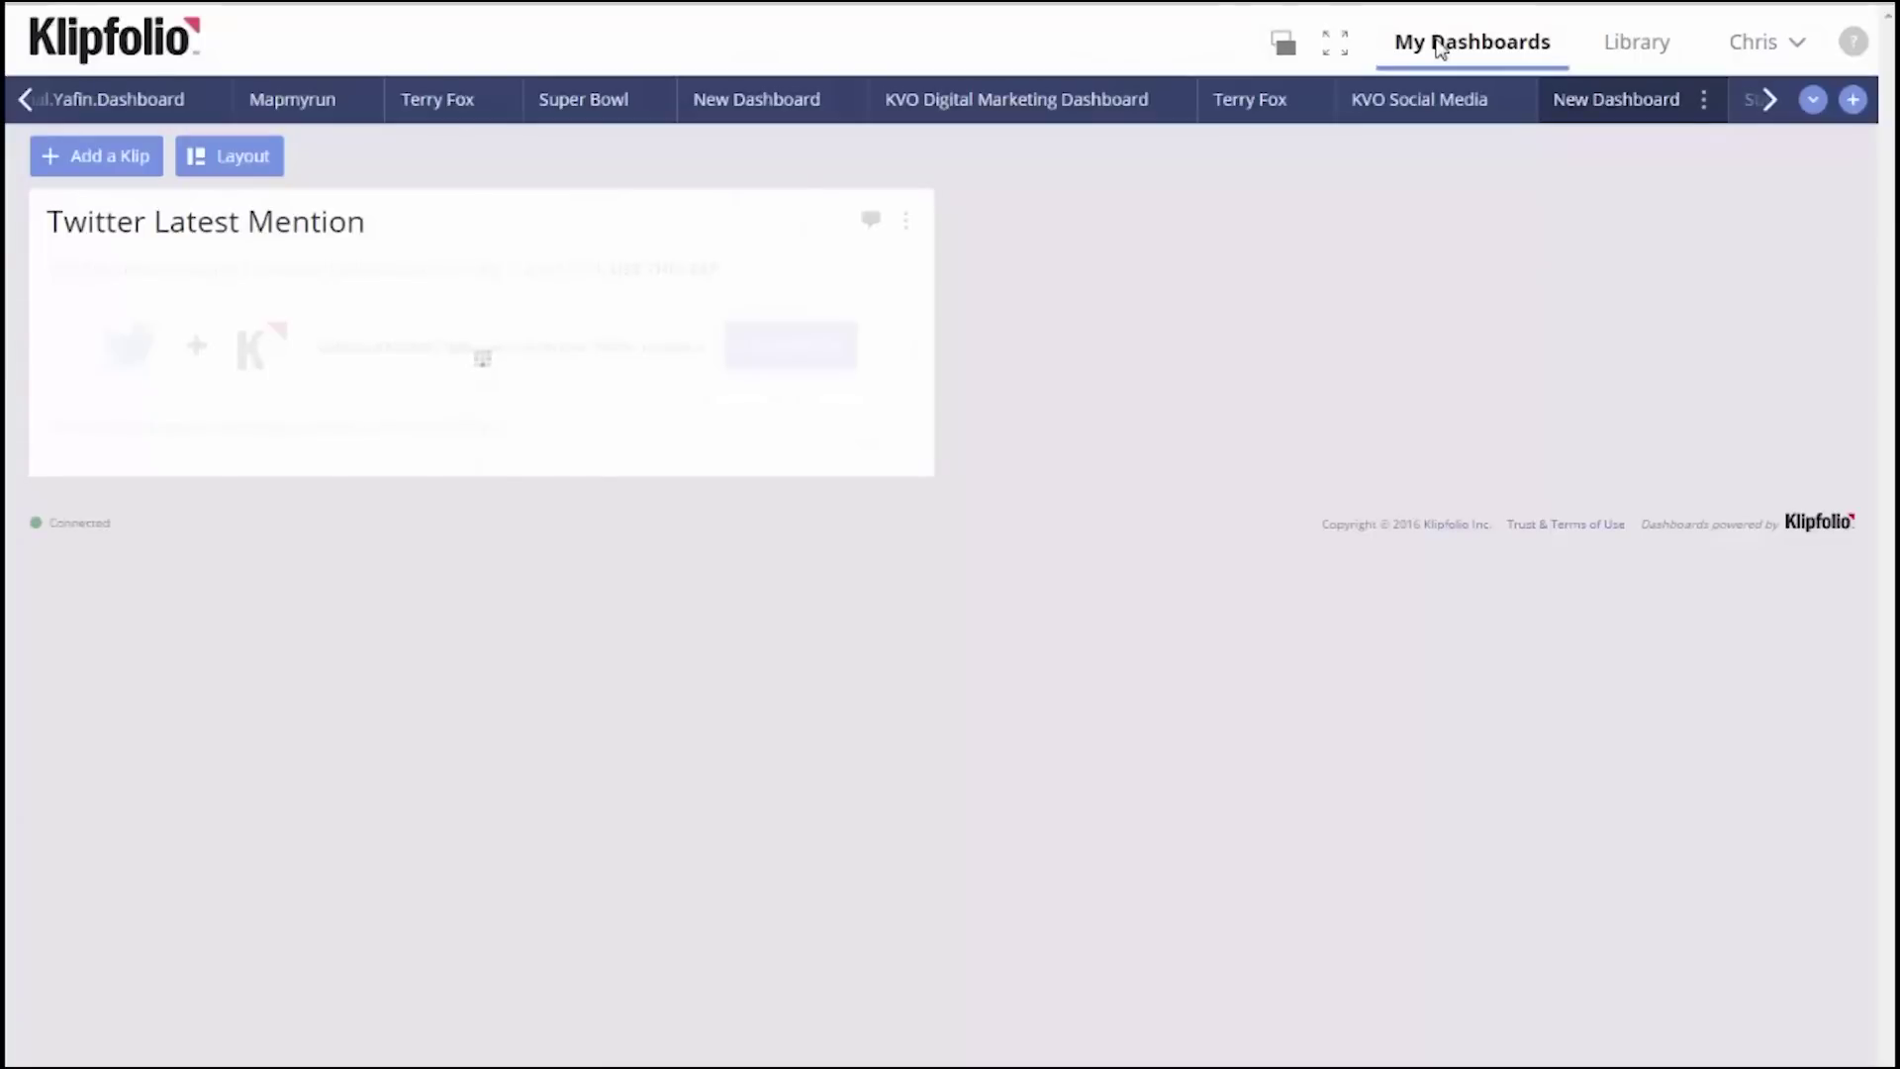